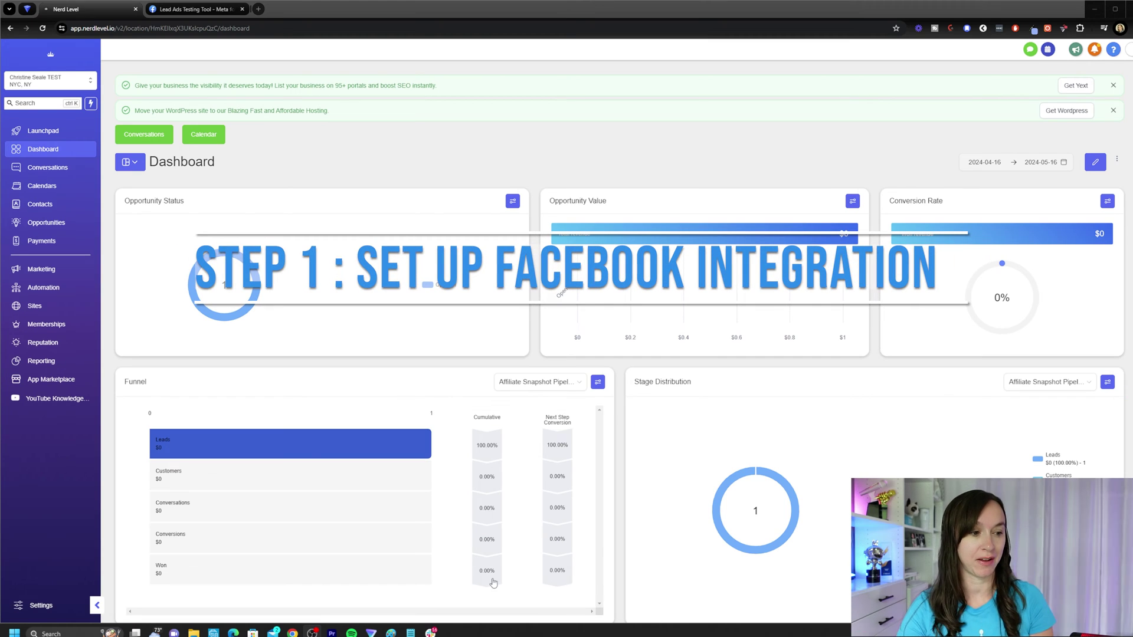
# - Open the account settings from the bottom of the left sidebar
pyautogui.click(41, 606)
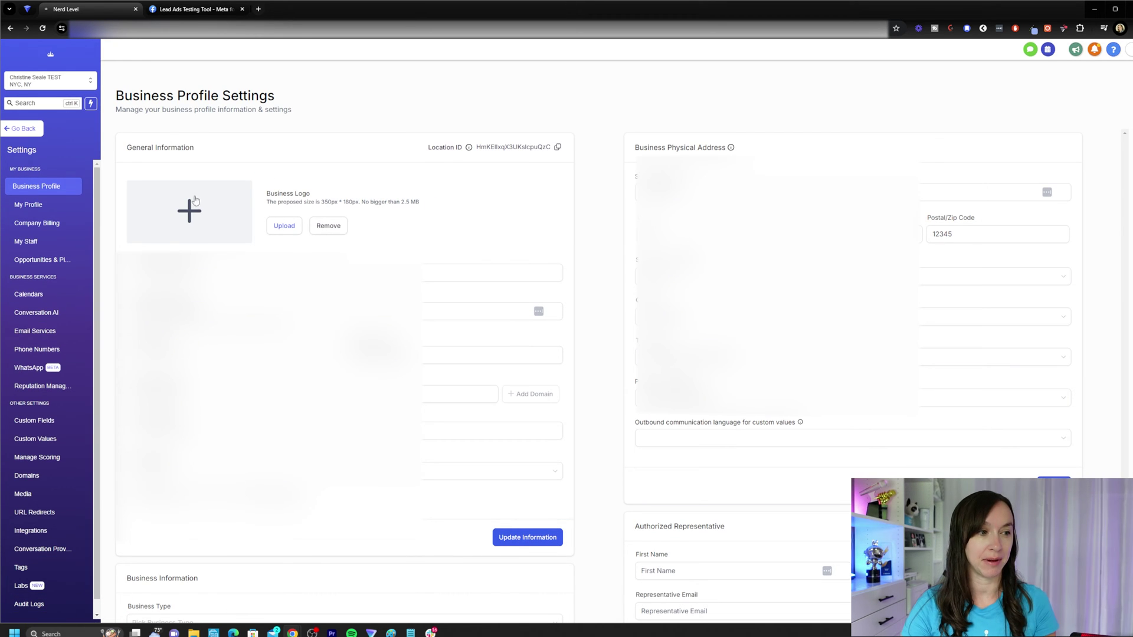
pyautogui.scroll(-1, 35, 558)
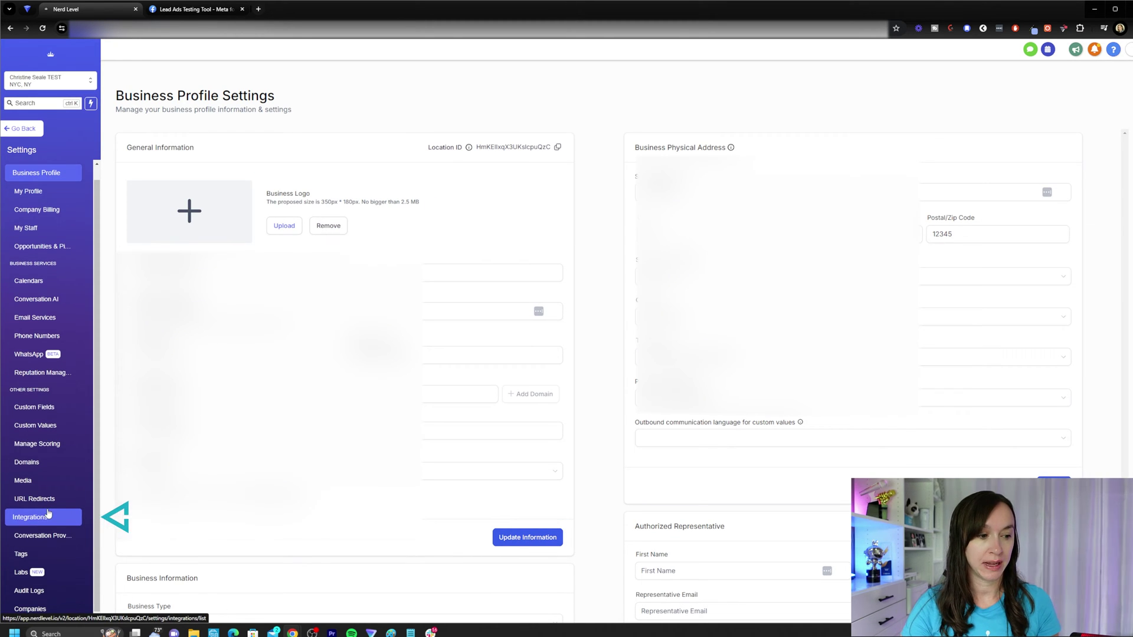
# - Open Integrations and reconnect the existing Facebook connection, confirming the prompt
pyautogui.click(49, 515)
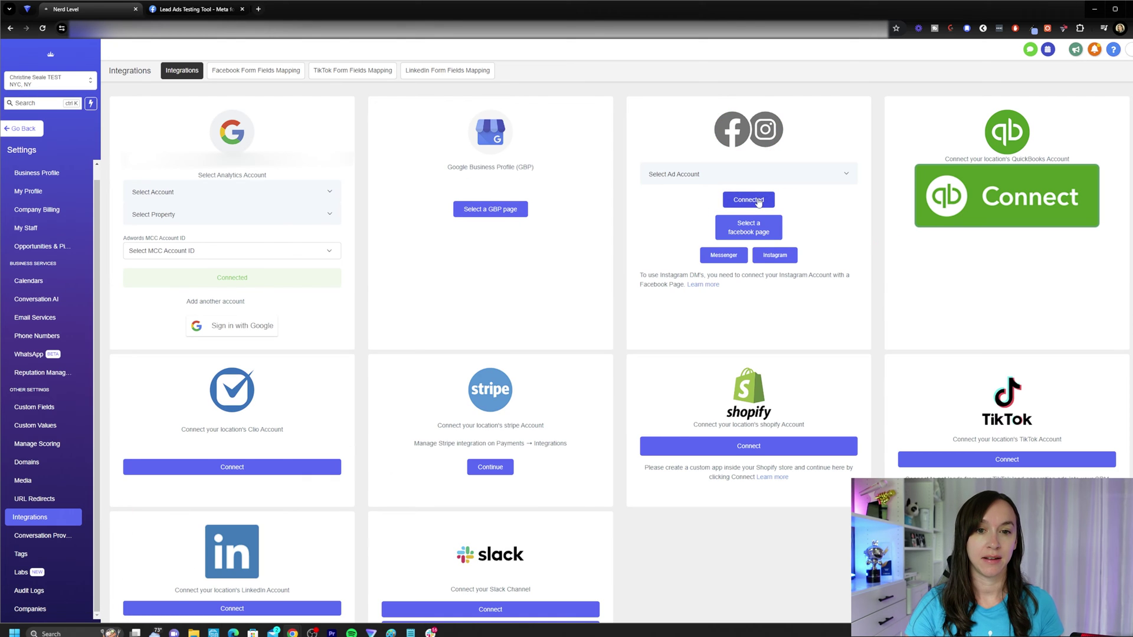
pyautogui.click(761, 201)
pyautogui.click(704, 135)
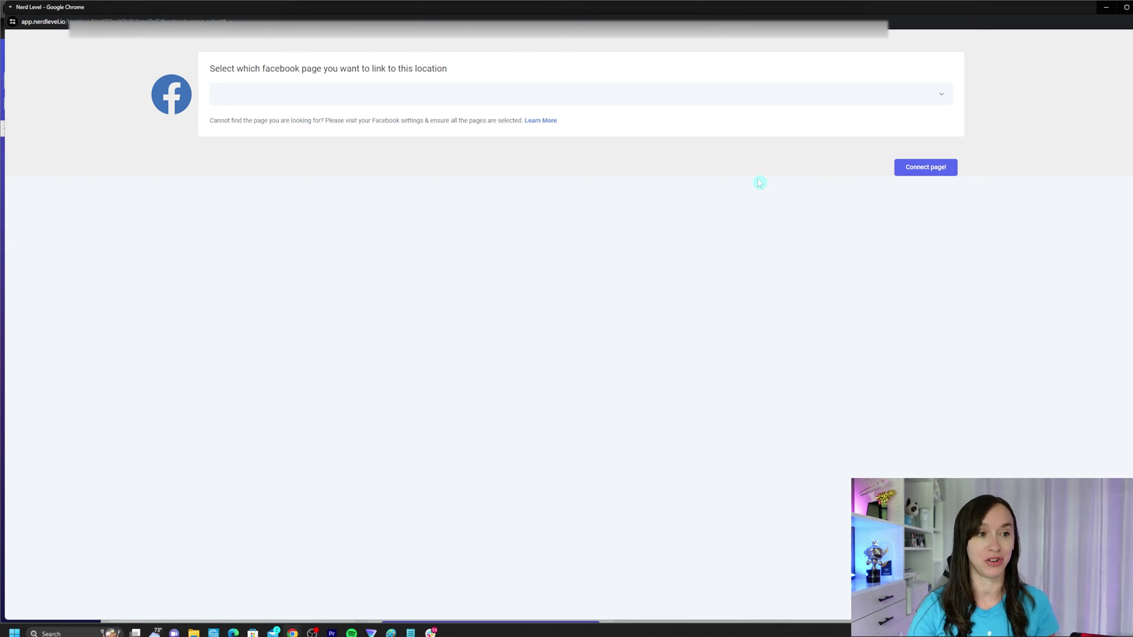
# - Choose the Facebook page from the list and connect Facebook & Instagram
pyautogui.click(607, 96)
pyautogui.click(262, 130)
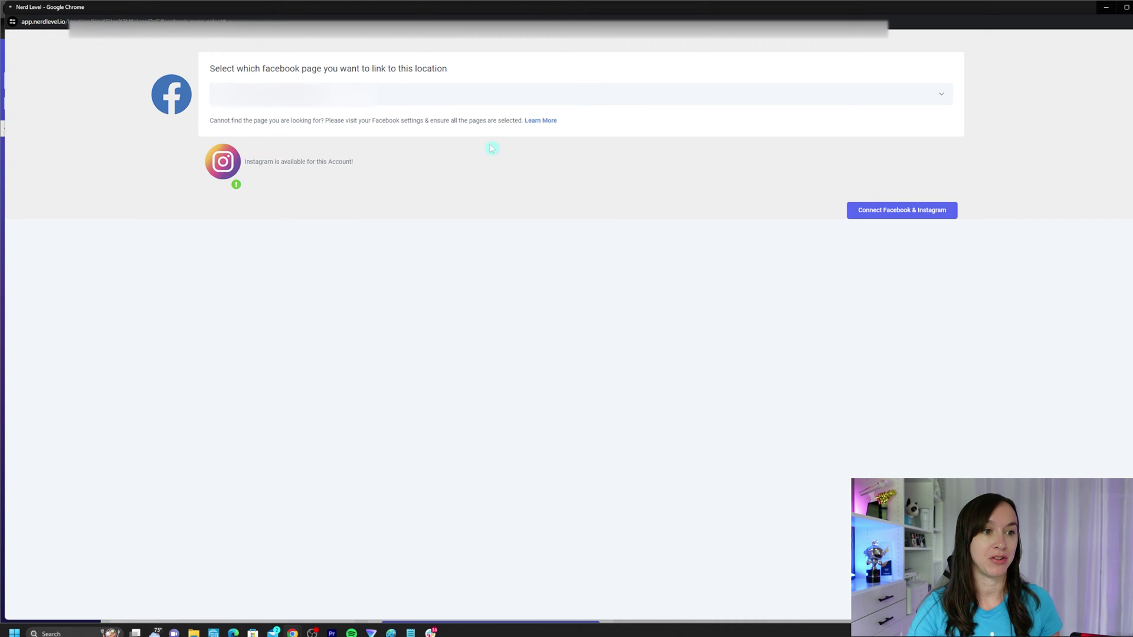
pyautogui.click(900, 213)
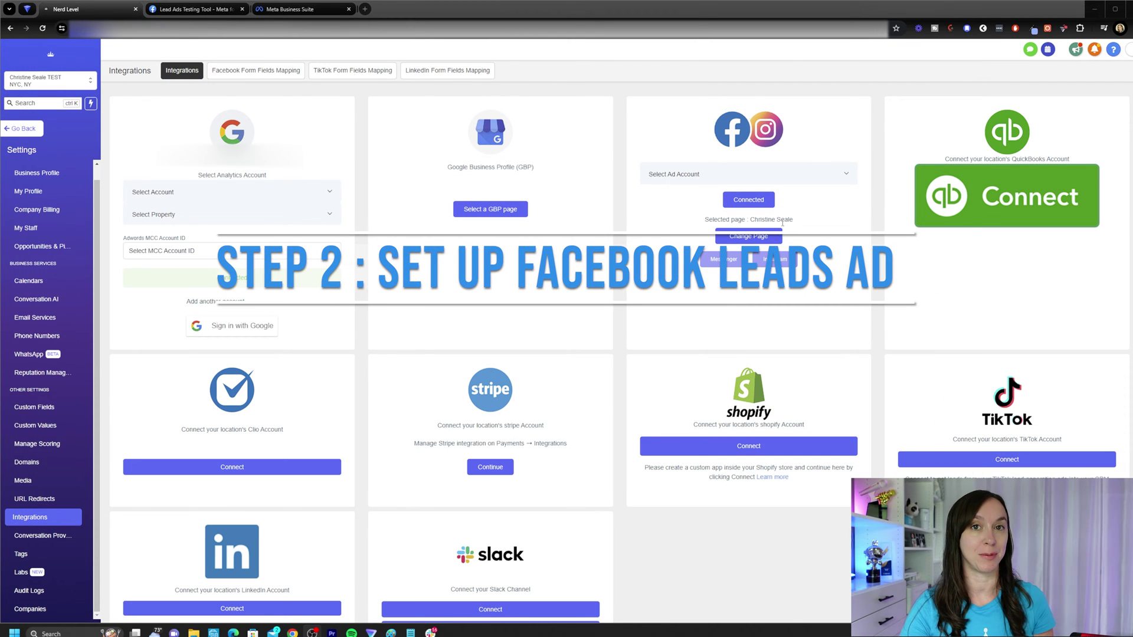
# - In Meta Business Suite, create a new ad with the Get more leads goal and note the form-required warning
pyautogui.click(281, 18)
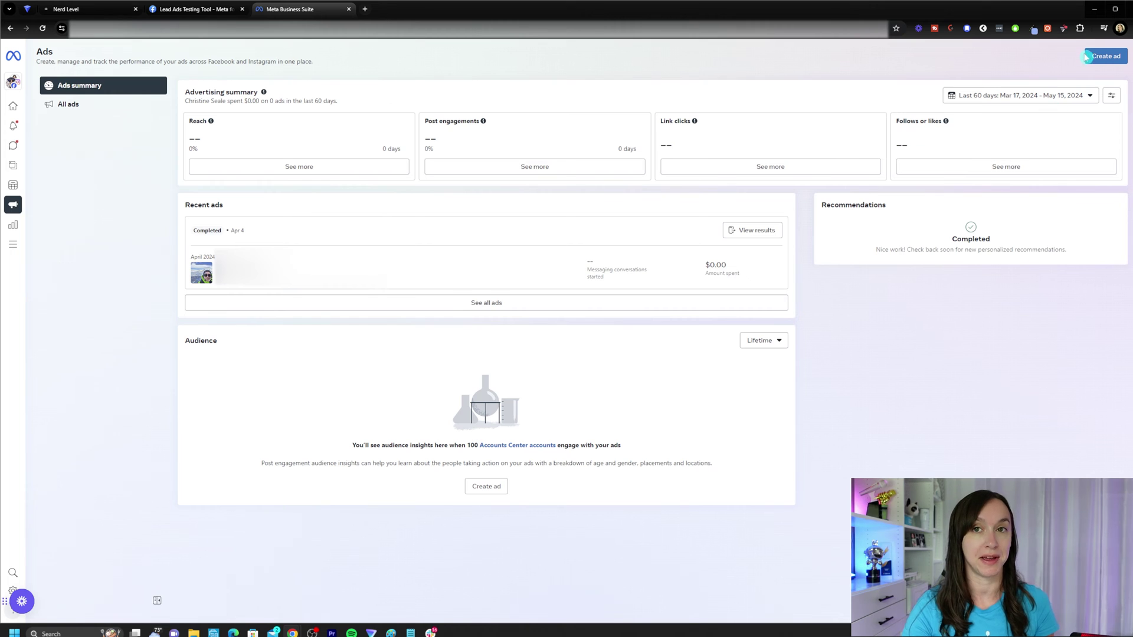
pyautogui.click(1106, 57)
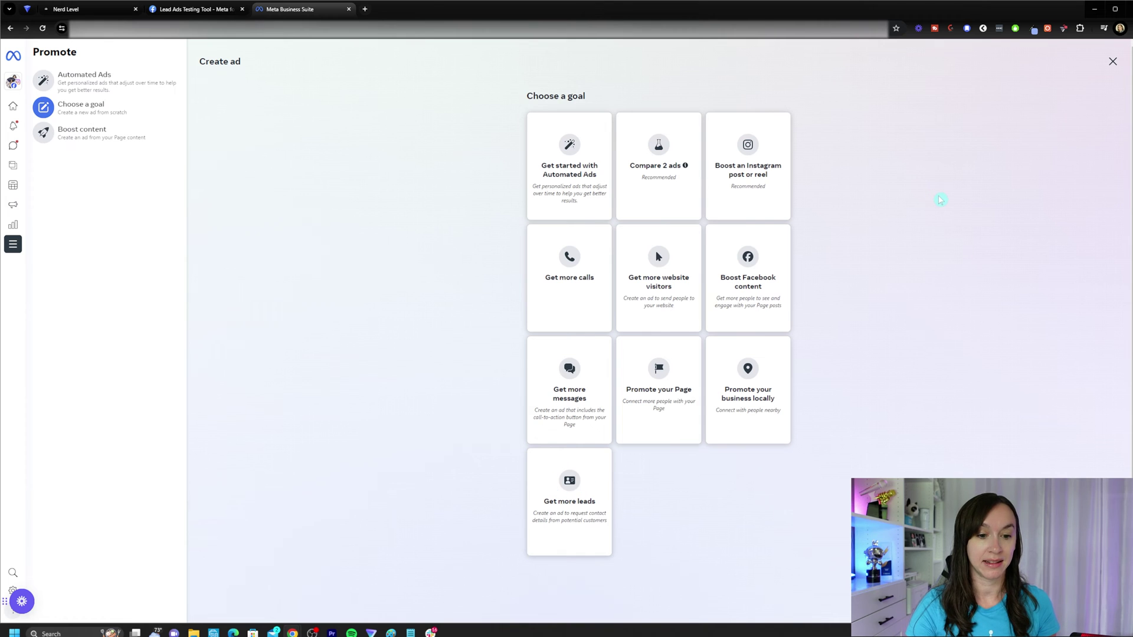
pyautogui.click(582, 482)
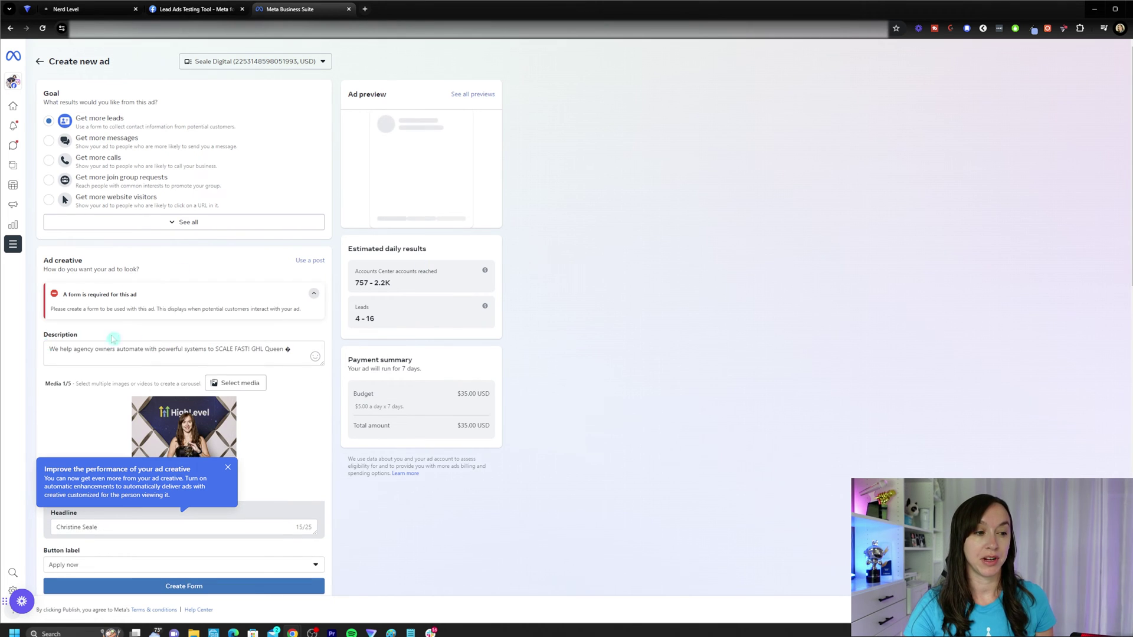
pyautogui.moveTo(66, 302); pyautogui.dragTo(64, 296)
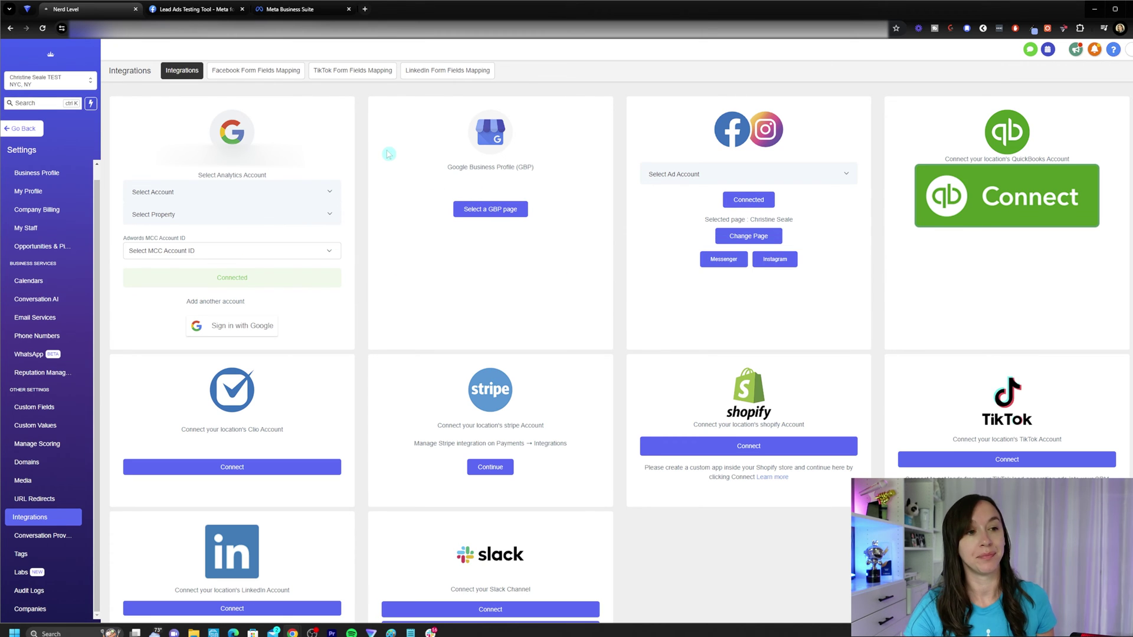
# - Open the Facebook Form Fields Mapping tab and review the first form's field mapping
pyautogui.click(272, 75)
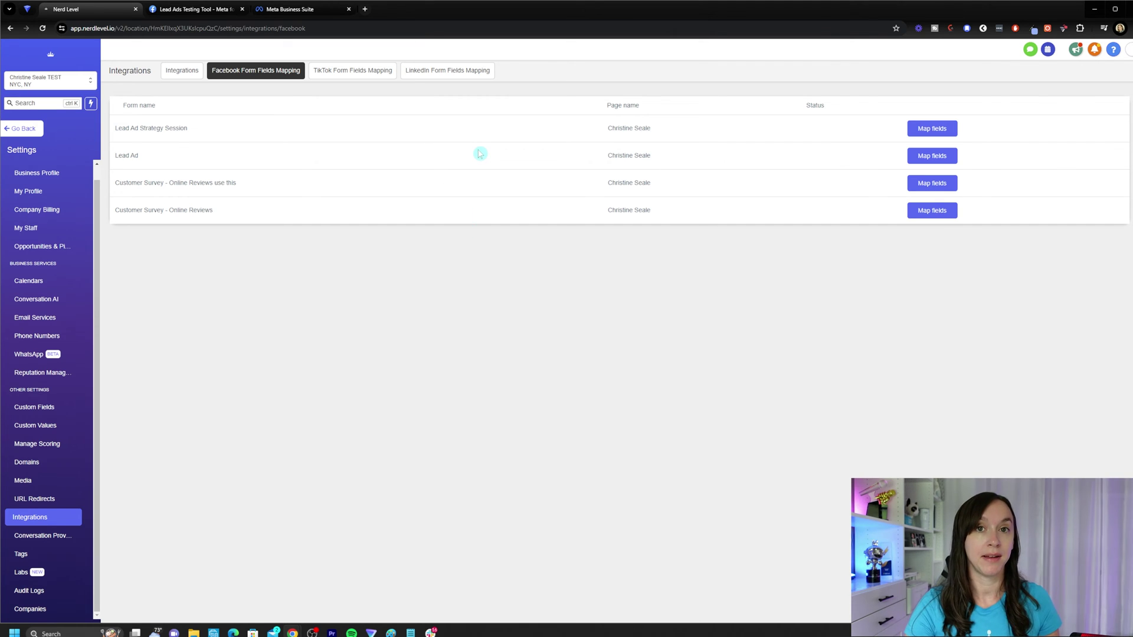
pyautogui.click(942, 132)
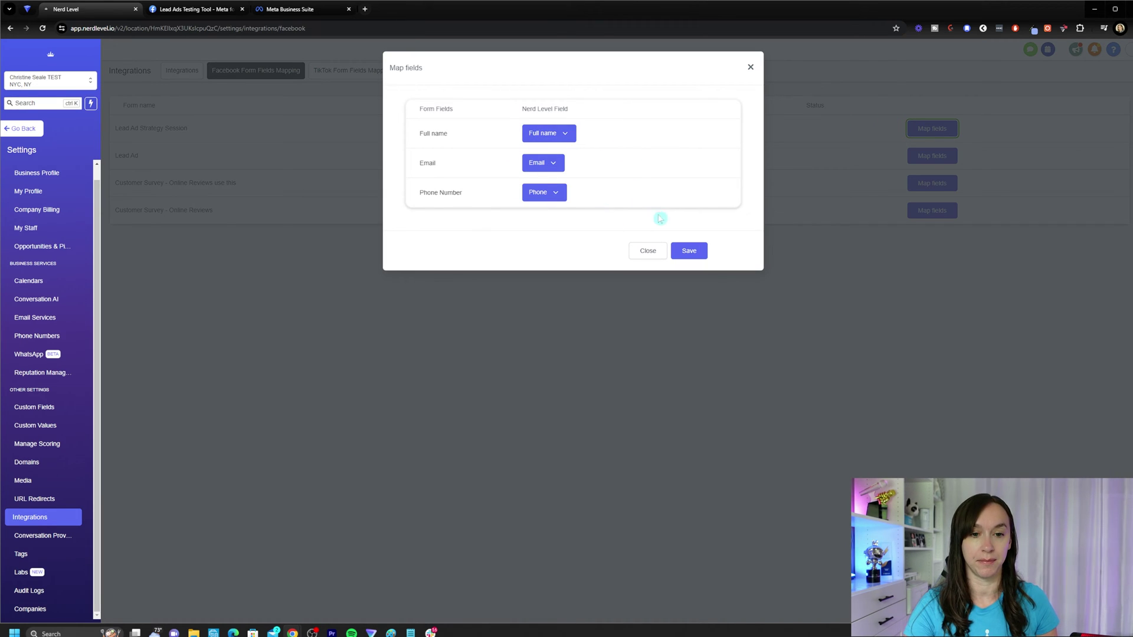
pyautogui.click(648, 251)
# - Review the online reviews survey mapping and its Select Field choices, then close without saving
pyautogui.click(931, 183)
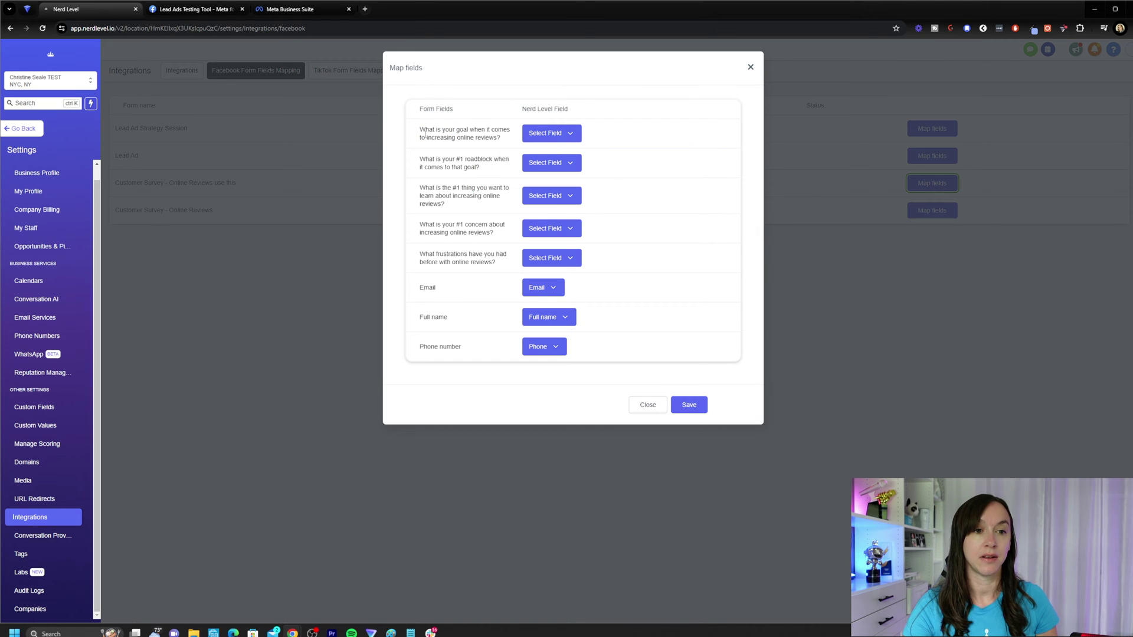
pyautogui.moveTo(421, 129)
pyautogui.mouseDown()
pyautogui.moveTo(504, 187)
pyautogui.moveTo(506, 203)
pyautogui.mouseUp()
pyautogui.click(551, 133)
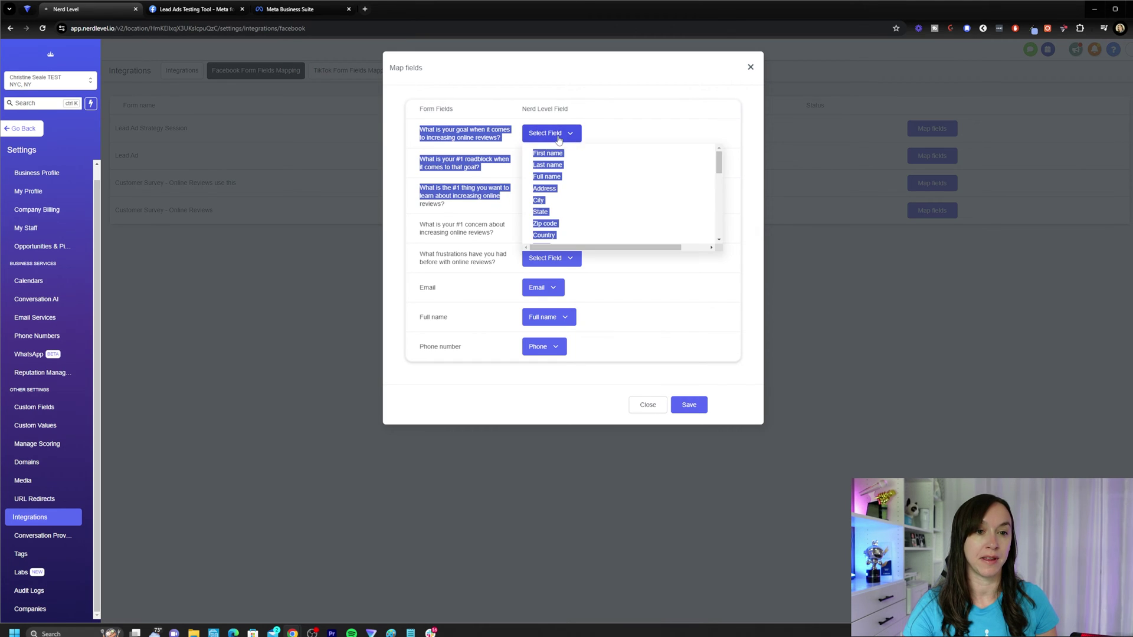
pyautogui.scroll(-3, 615, 193)
pyautogui.scroll(-3, 615, 193)
pyautogui.scroll(2, 610, 220)
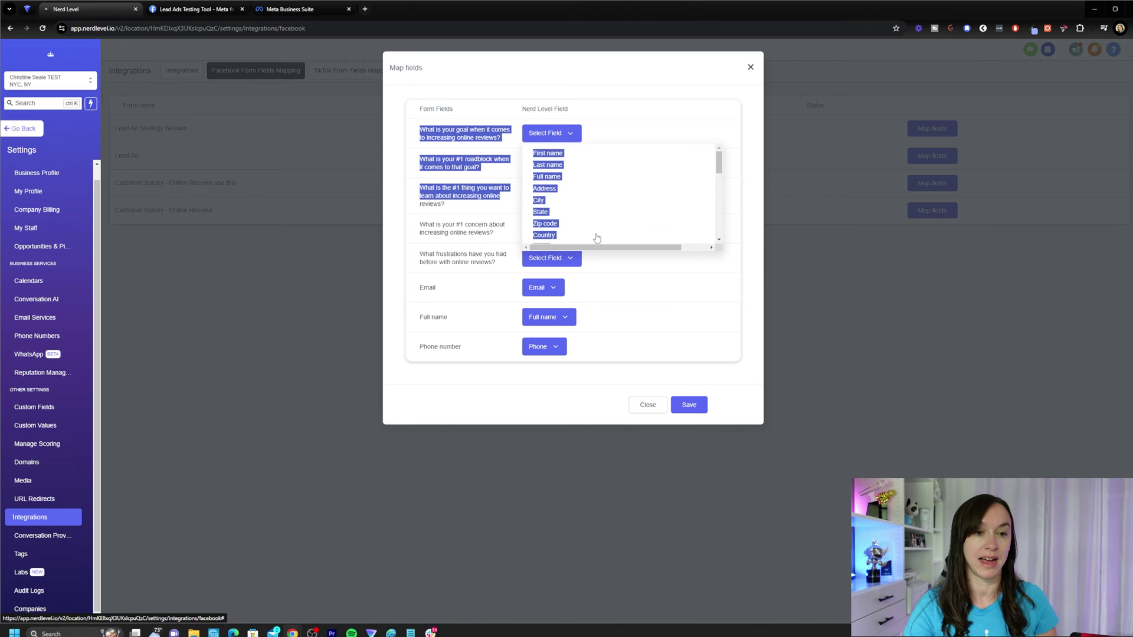
pyautogui.scroll(-3, 594, 213)
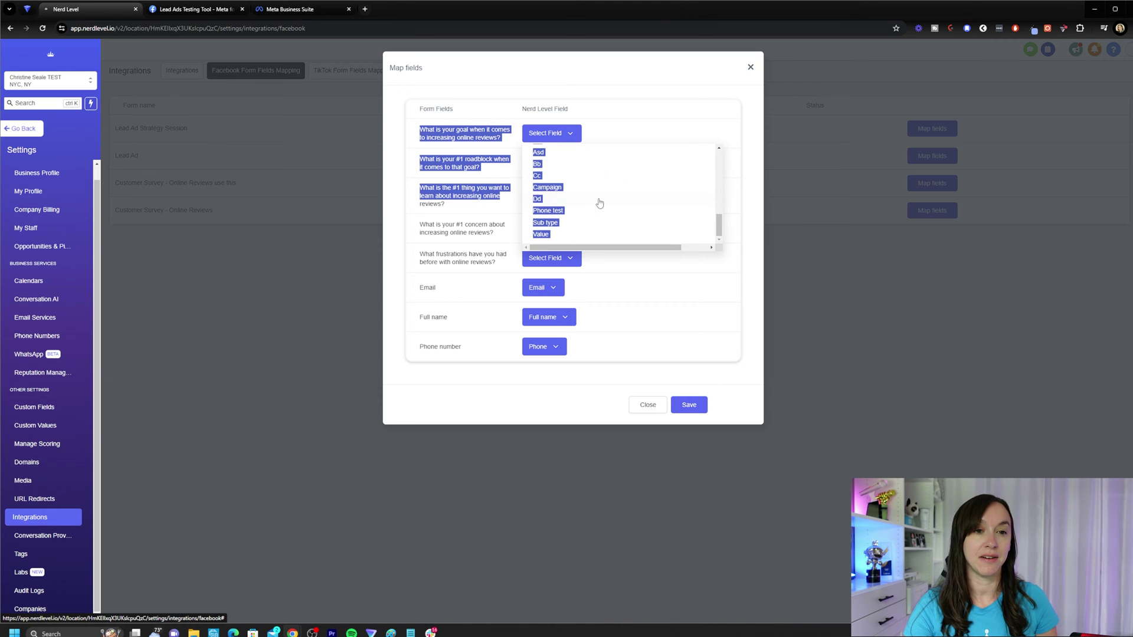
pyautogui.click(655, 114)
pyautogui.click(750, 70)
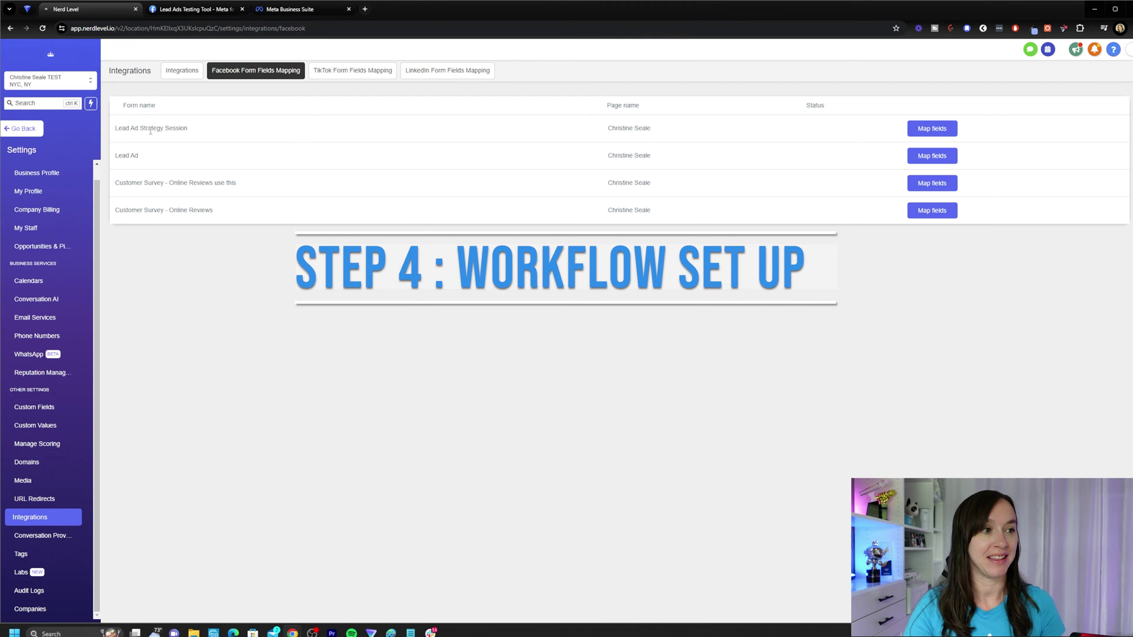
# - Return to the dashboard and open Automation workflows, dismissing the announcement
pyautogui.click(24, 129)
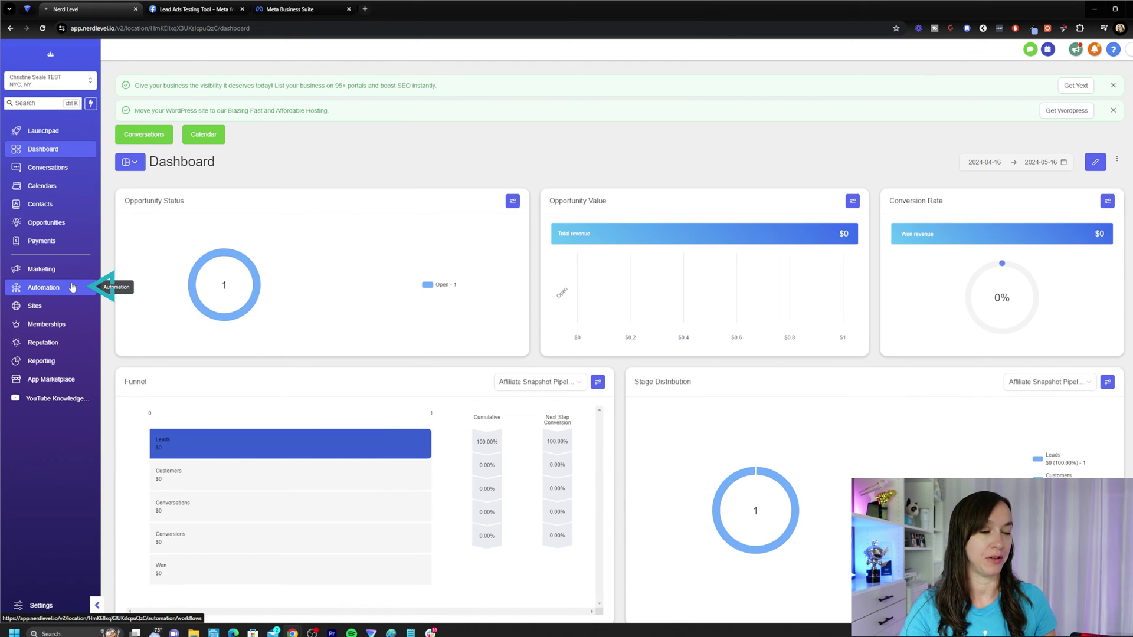
pyautogui.click(44, 287)
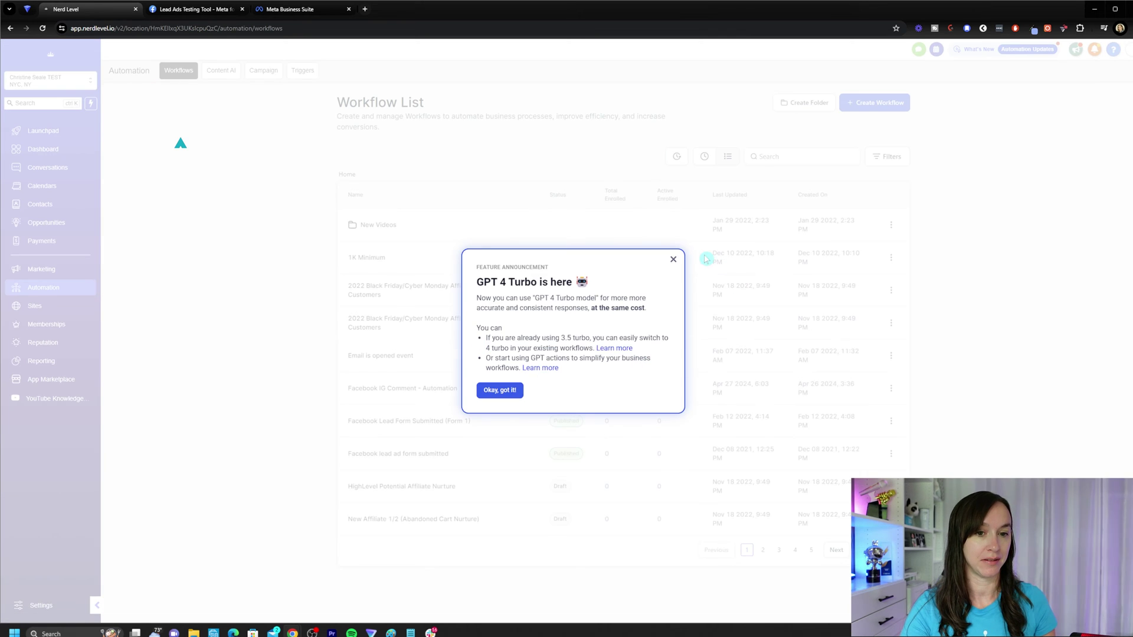
pyautogui.click(673, 259)
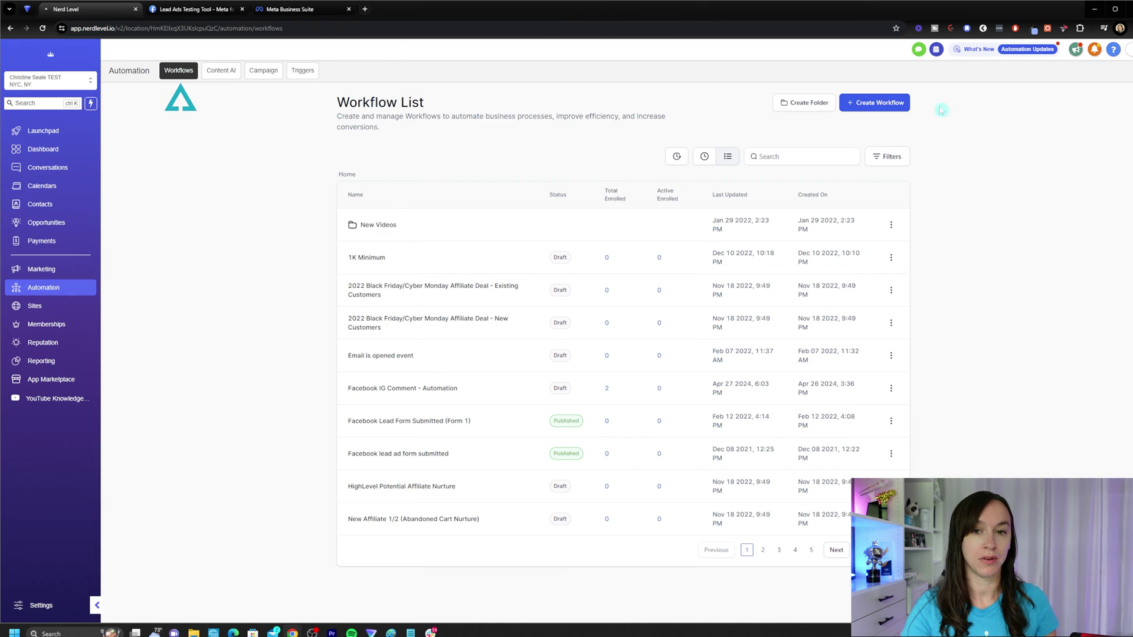
# - Create a new workflow starting from scratch
pyautogui.click(886, 103)
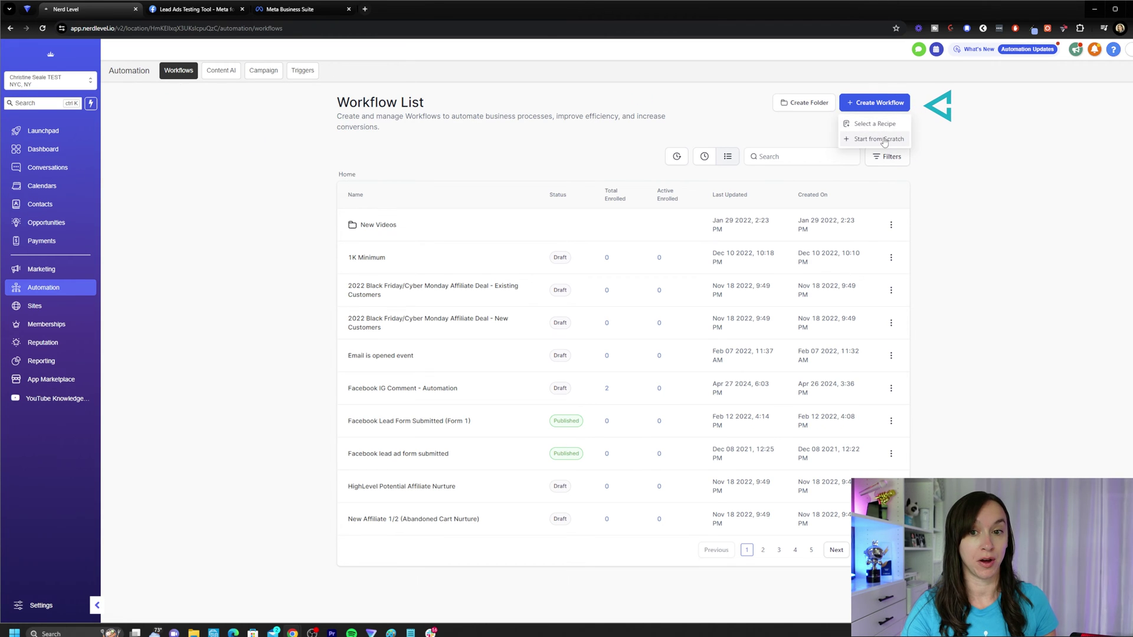
pyautogui.click(879, 138)
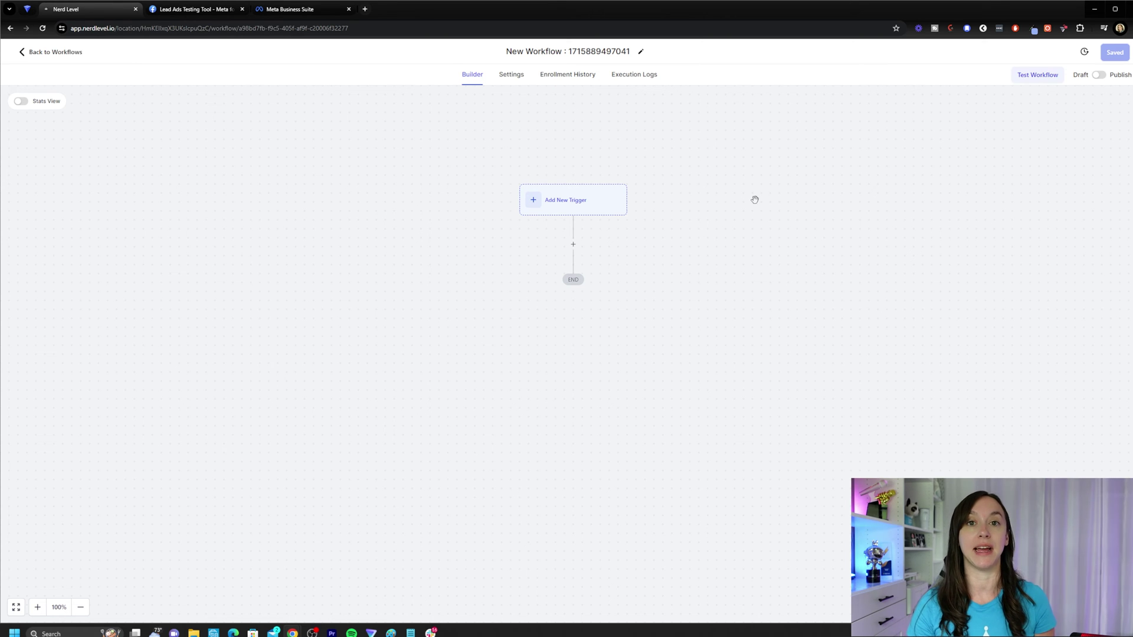
# - Add a Facebook Lead Form Submitted trigger to the workflow
pyautogui.click(595, 206)
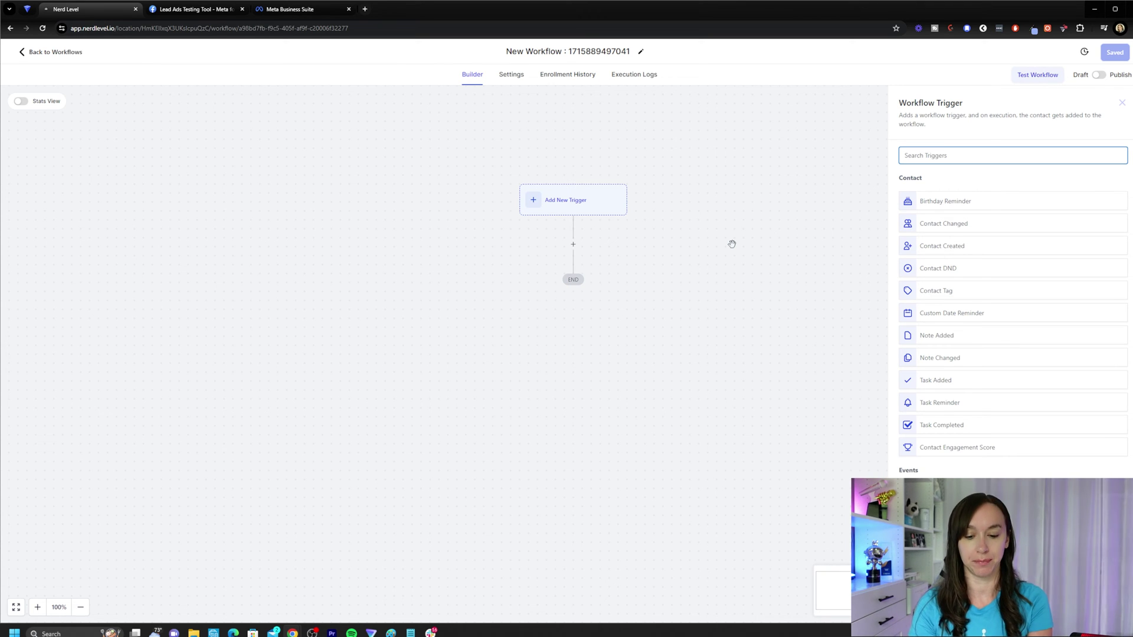
pyautogui.write('face')
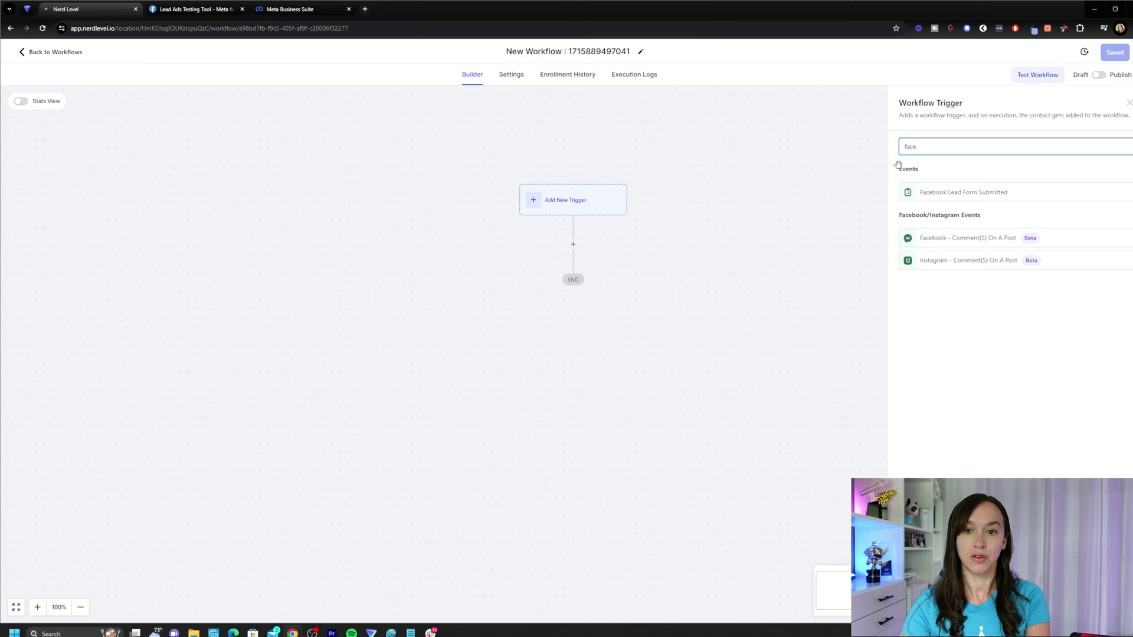
pyautogui.click(1000, 197)
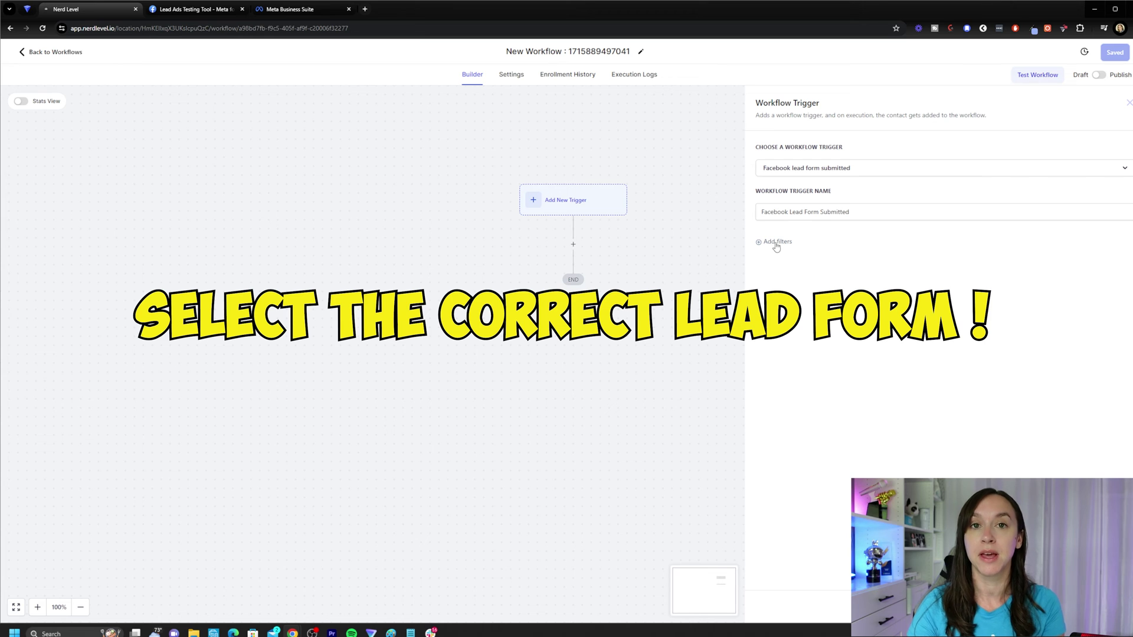
# - Filter the trigger to In Form = Lead Ad
pyautogui.click(777, 243)
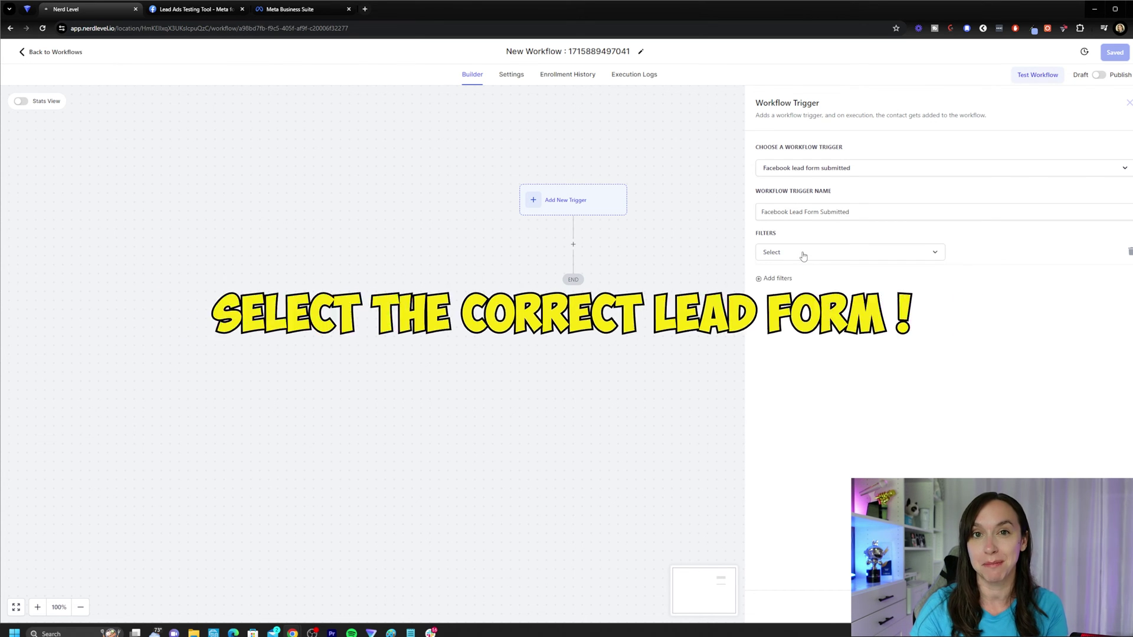
pyautogui.click(800, 255)
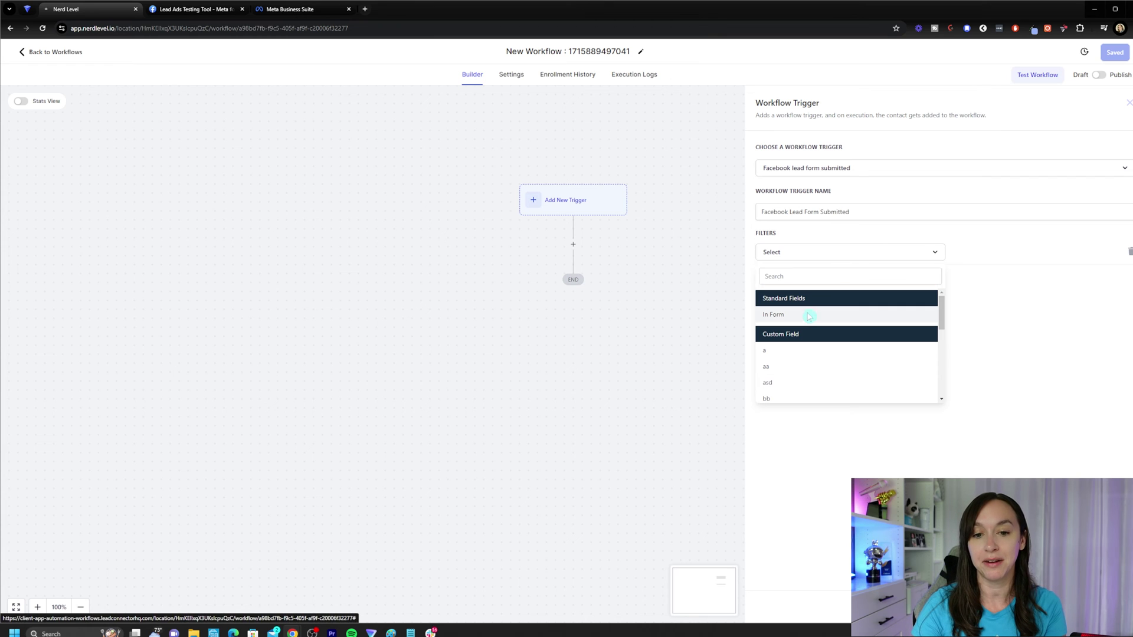
pyautogui.click(807, 316)
pyautogui.click(1009, 254)
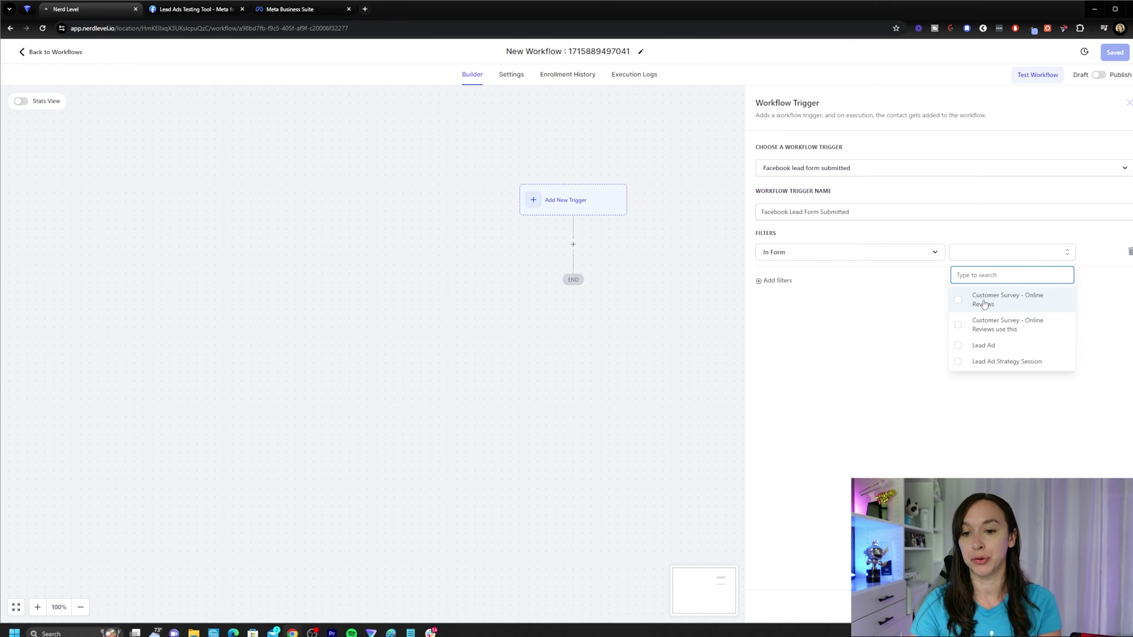
pyautogui.click(985, 345)
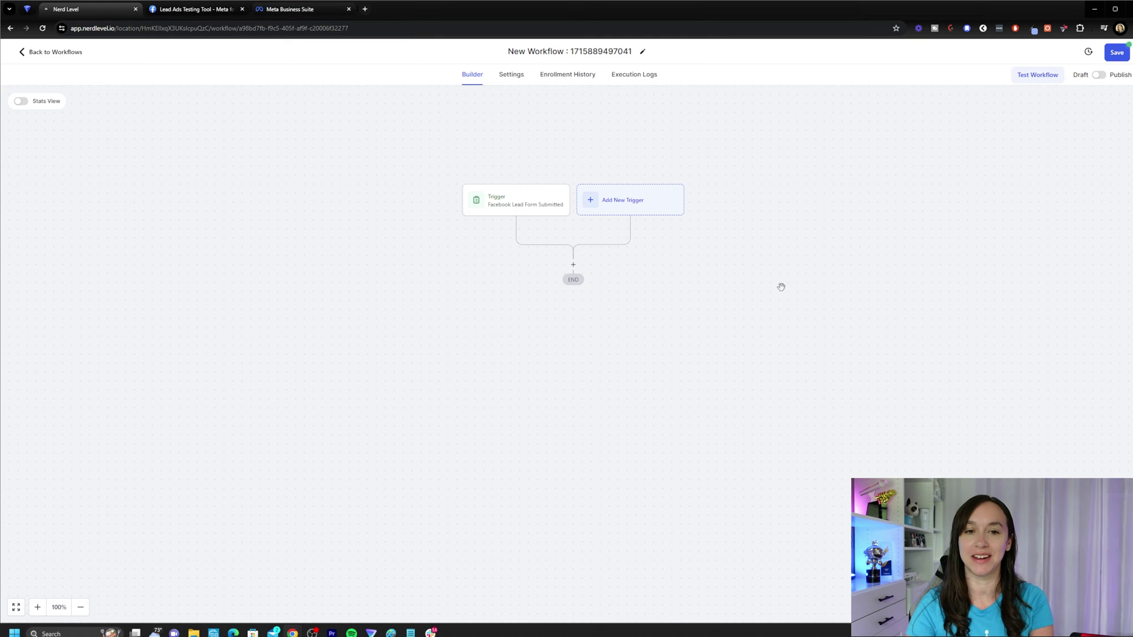
# - Add an Add Contact Tag action applying the fb tag and save it
pyautogui.click(572, 266)
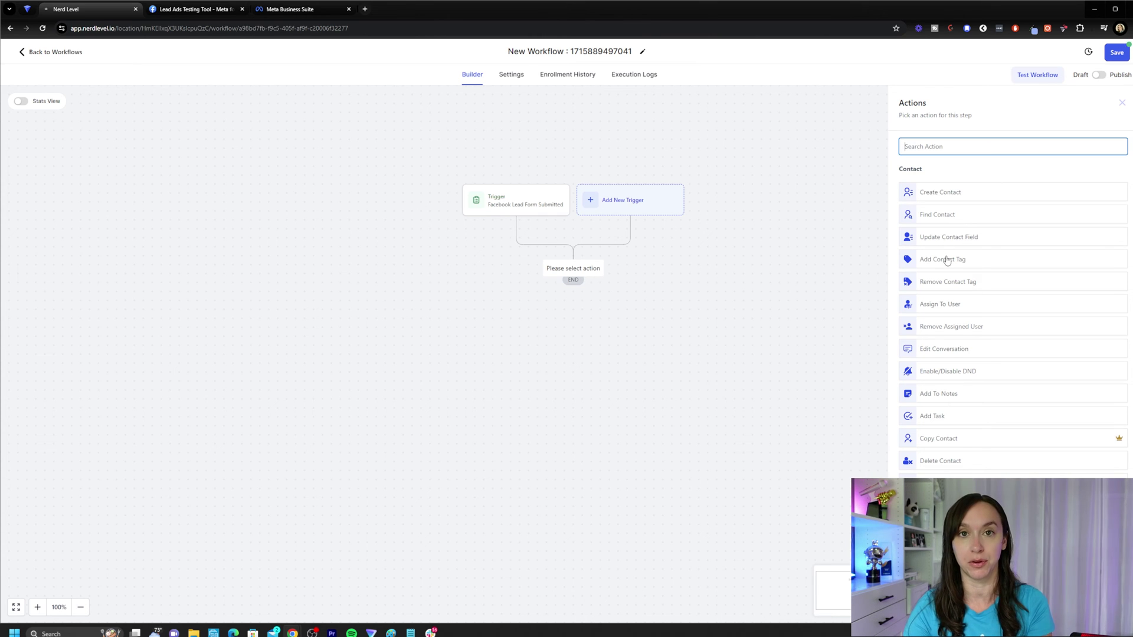
pyautogui.click(984, 261)
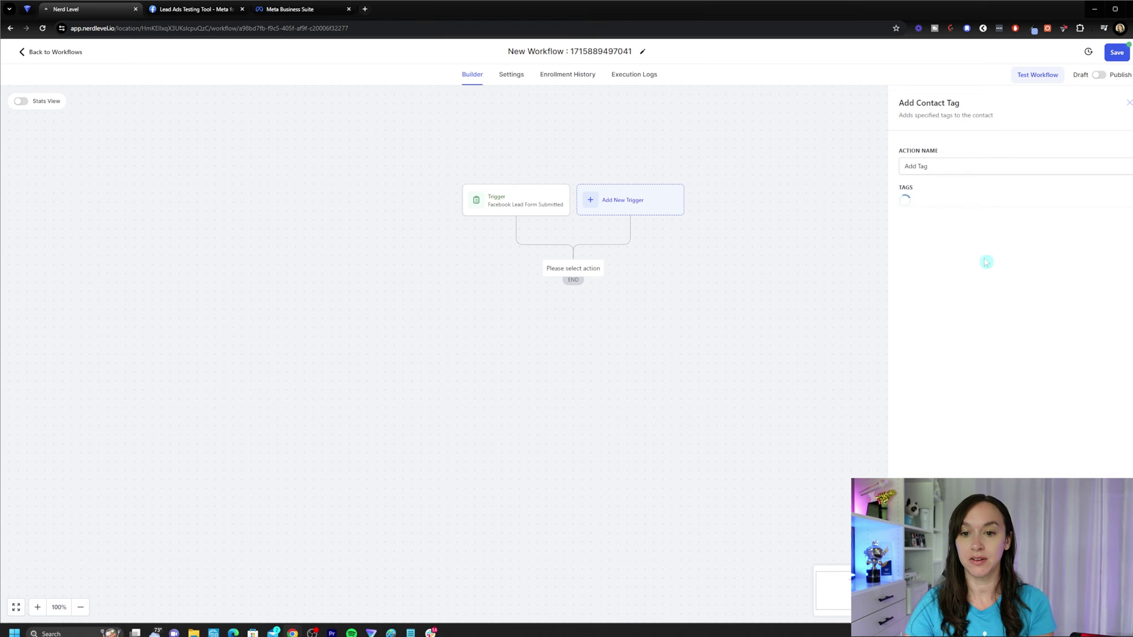
pyautogui.click(966, 204)
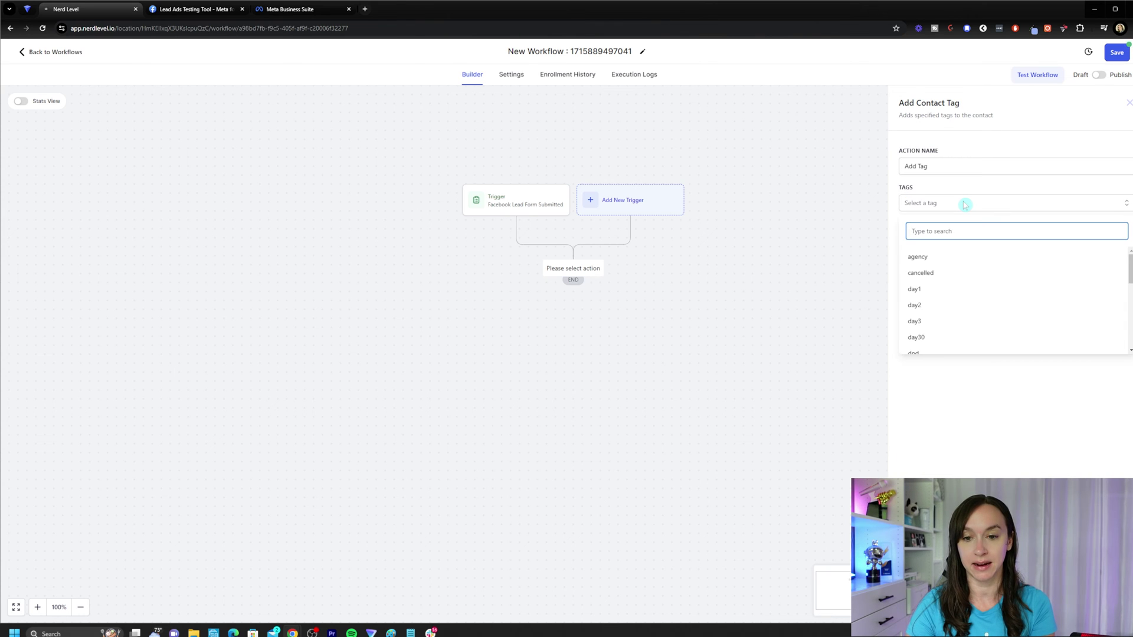
pyautogui.write('fb')
pyautogui.click(1001, 255)
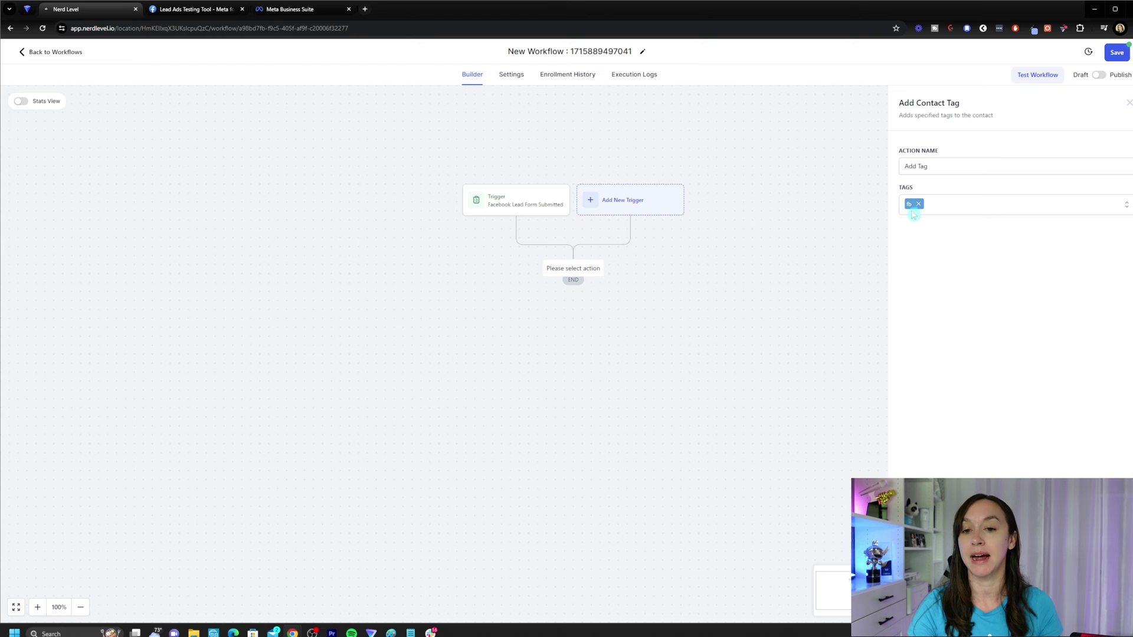
pyautogui.click(1089, 615)
pyautogui.click(572, 316)
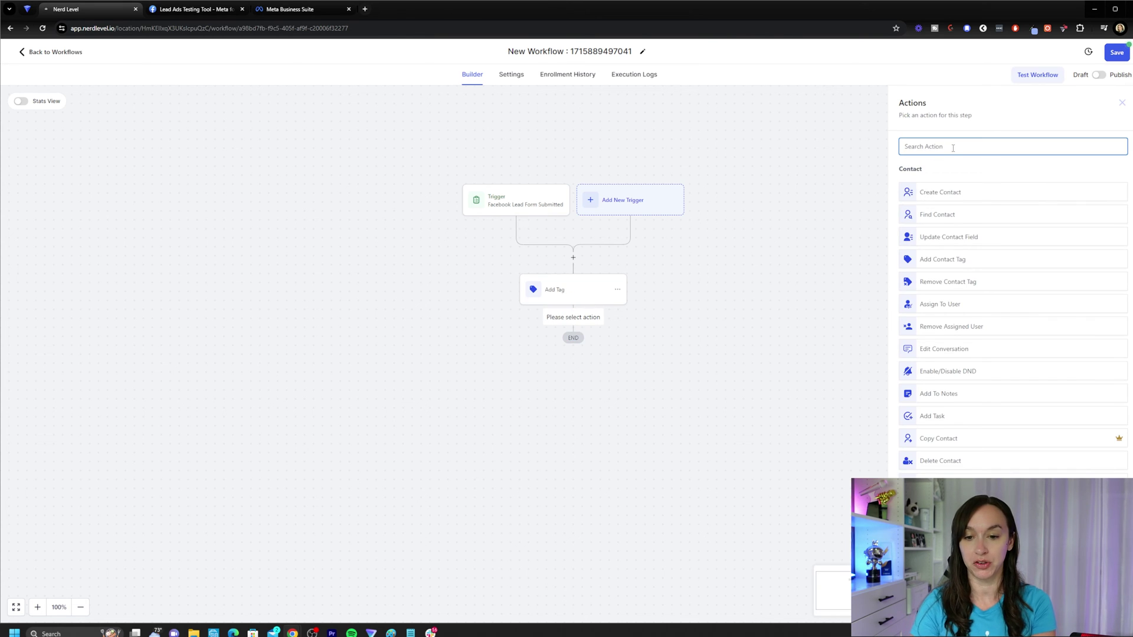
pyautogui.write('opp')
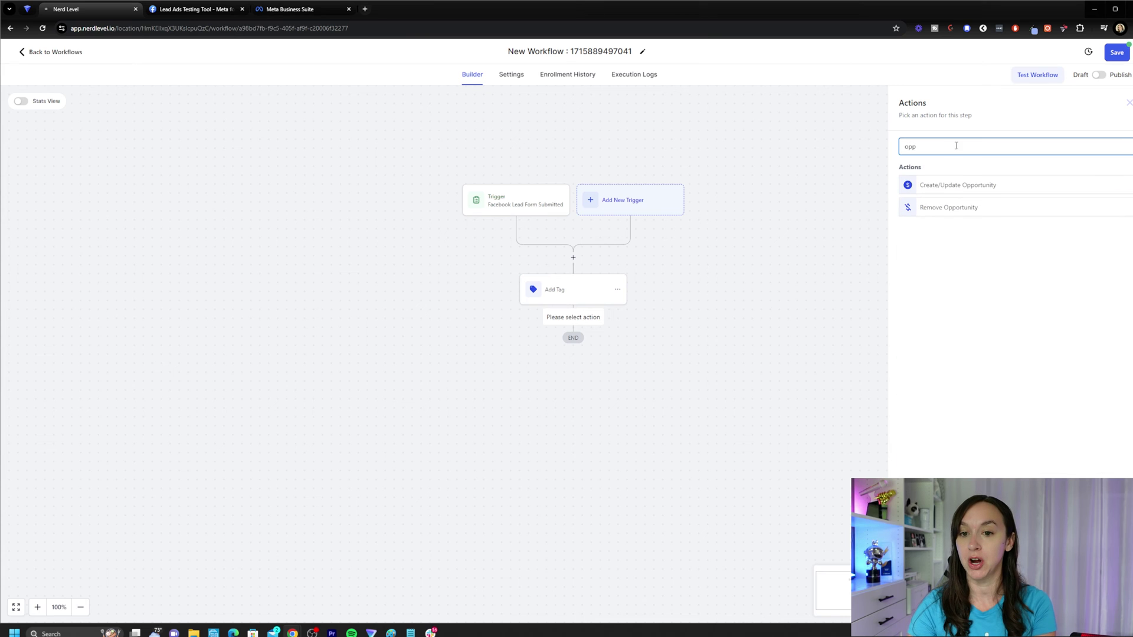
# - Add a Create/Update Opportunity action in the Test pipeline at stage New Lead
pyautogui.click(964, 190)
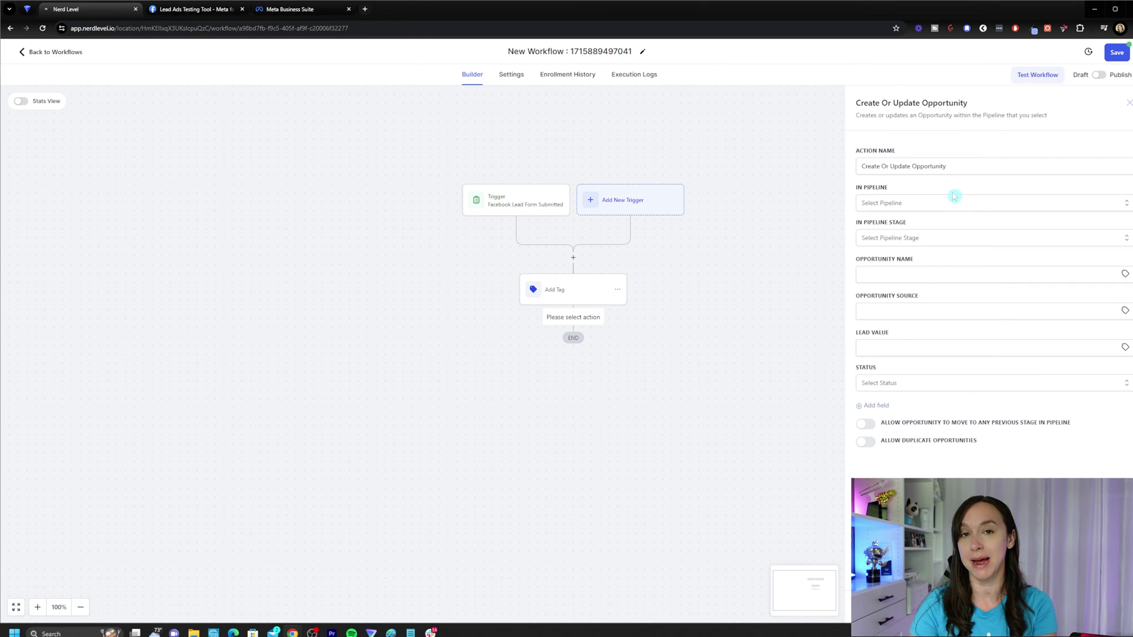
pyautogui.click(950, 200)
pyautogui.scroll(-1, 944, 283)
pyautogui.click(922, 277)
pyautogui.click(917, 239)
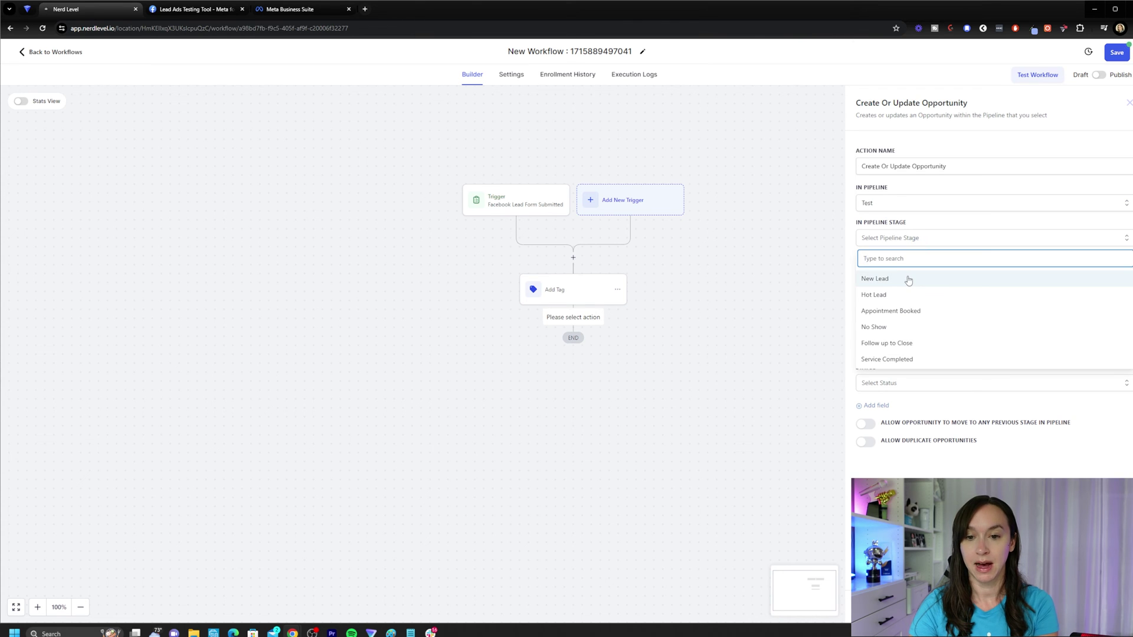
pyautogui.click(903, 278)
# - Name the opportunity {{contact.name}} using the contact custom value
pyautogui.click(988, 272)
pyautogui.click(1124, 274)
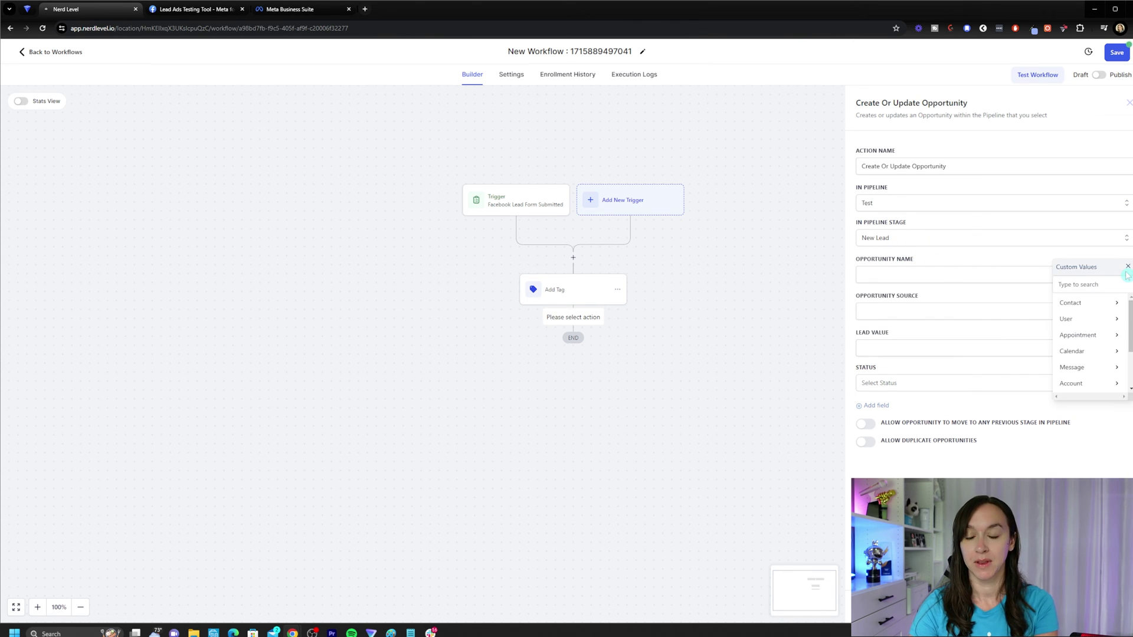
pyautogui.click(1075, 306)
pyautogui.click(1071, 303)
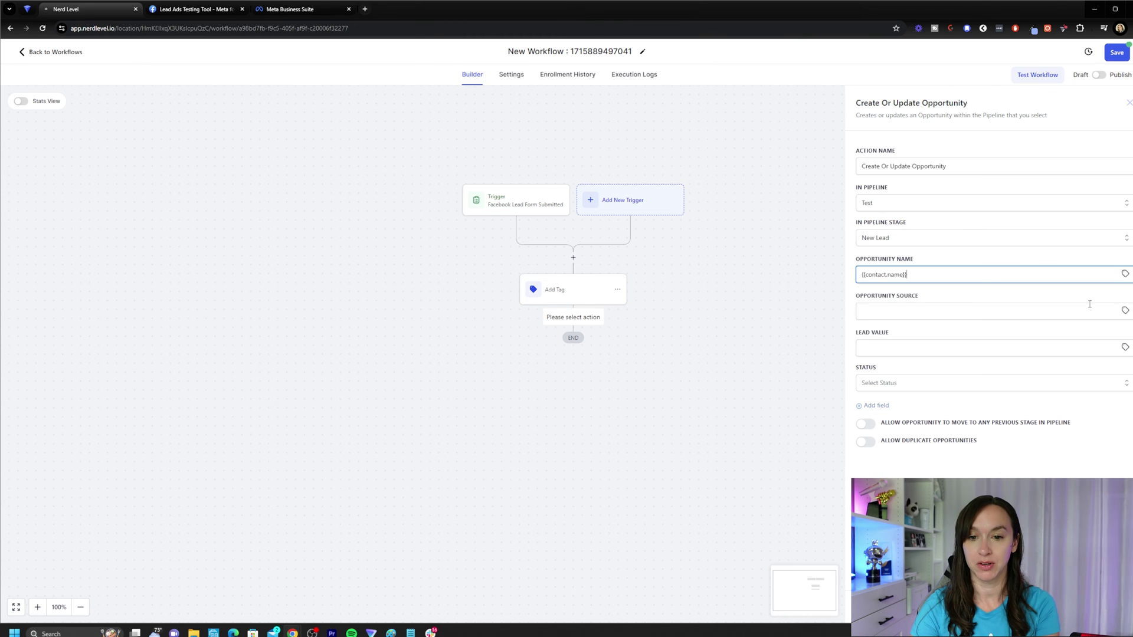
# - Set the source to facebook and lead value to 97, then save the action
pyautogui.click(1125, 310)
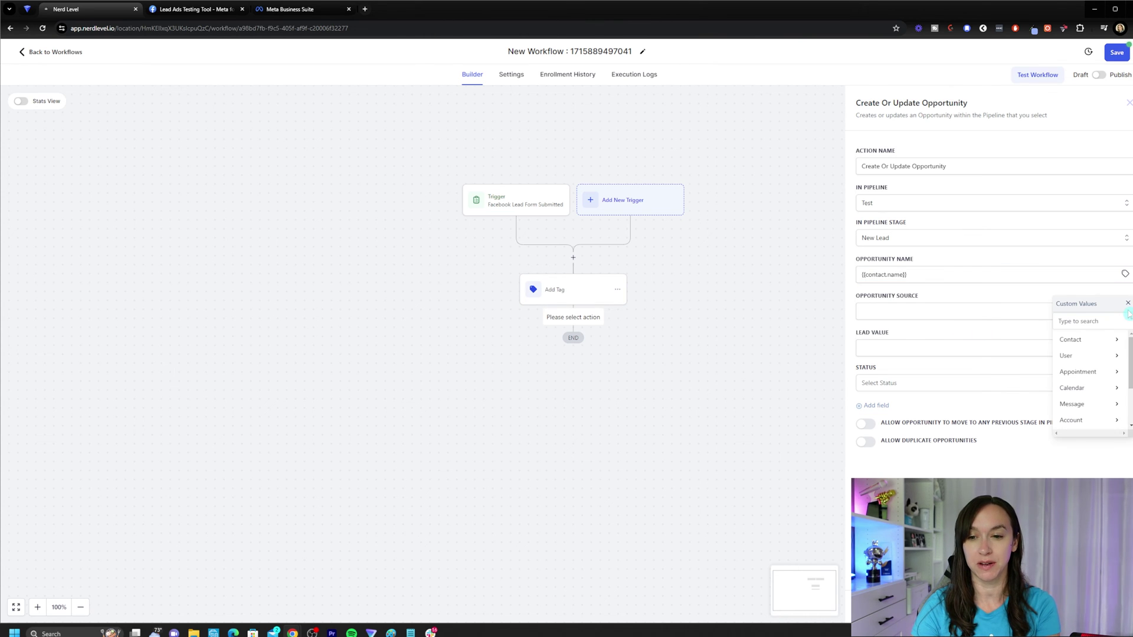
pyautogui.scroll(-2, 1075, 382)
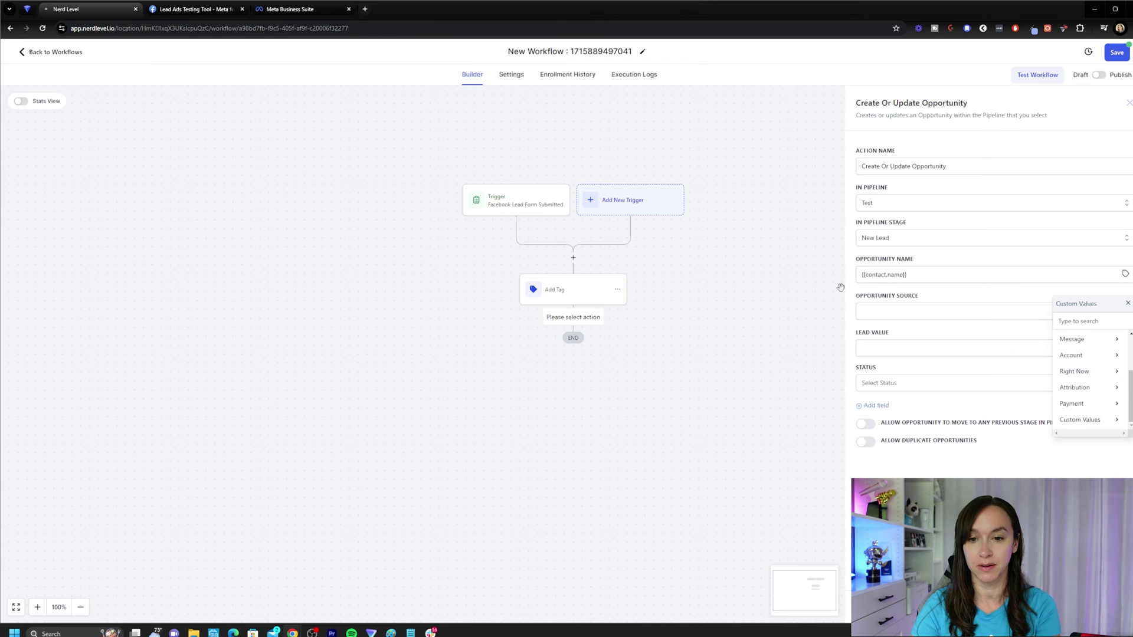
pyautogui.click(915, 310)
pyautogui.write('face')
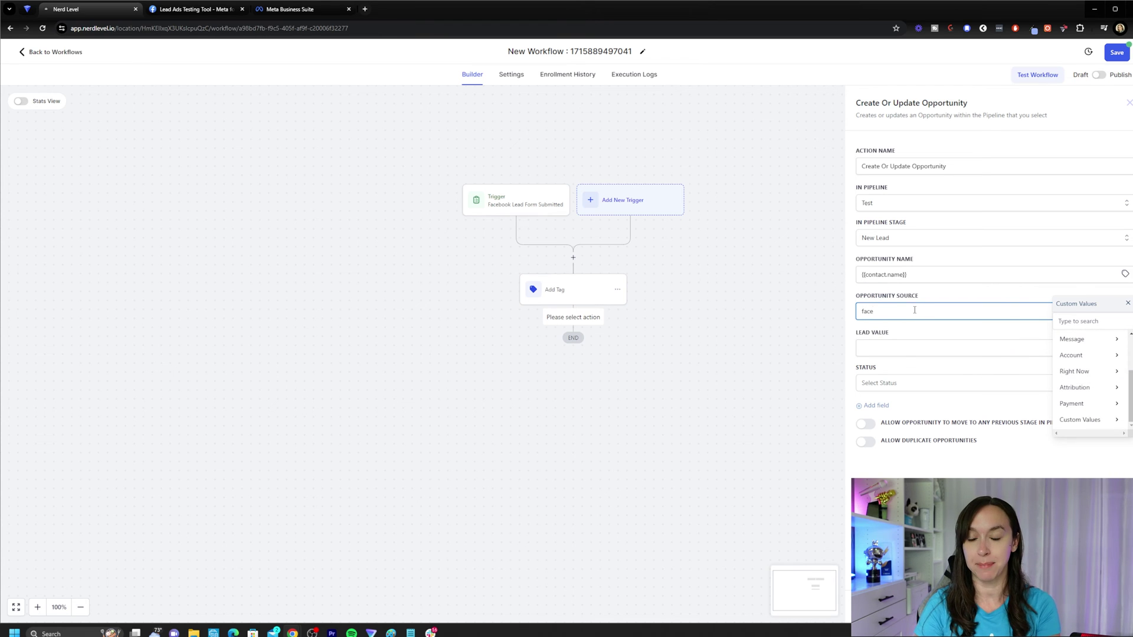
pyautogui.write('book')
pyautogui.click(894, 344)
pyautogui.write('97')
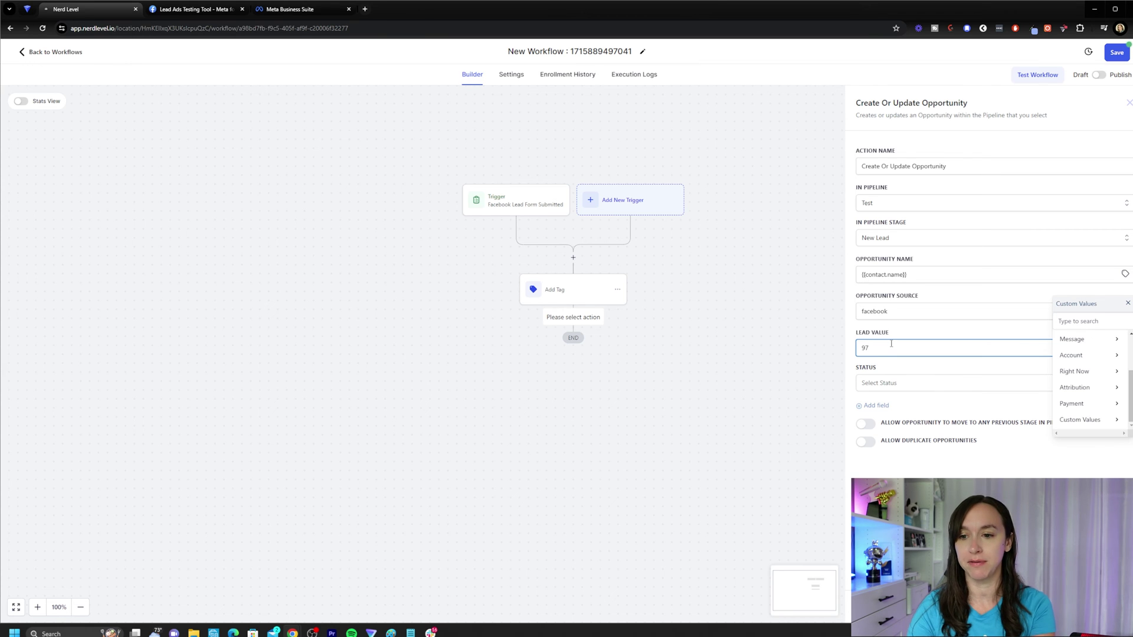
pyautogui.click(994, 405)
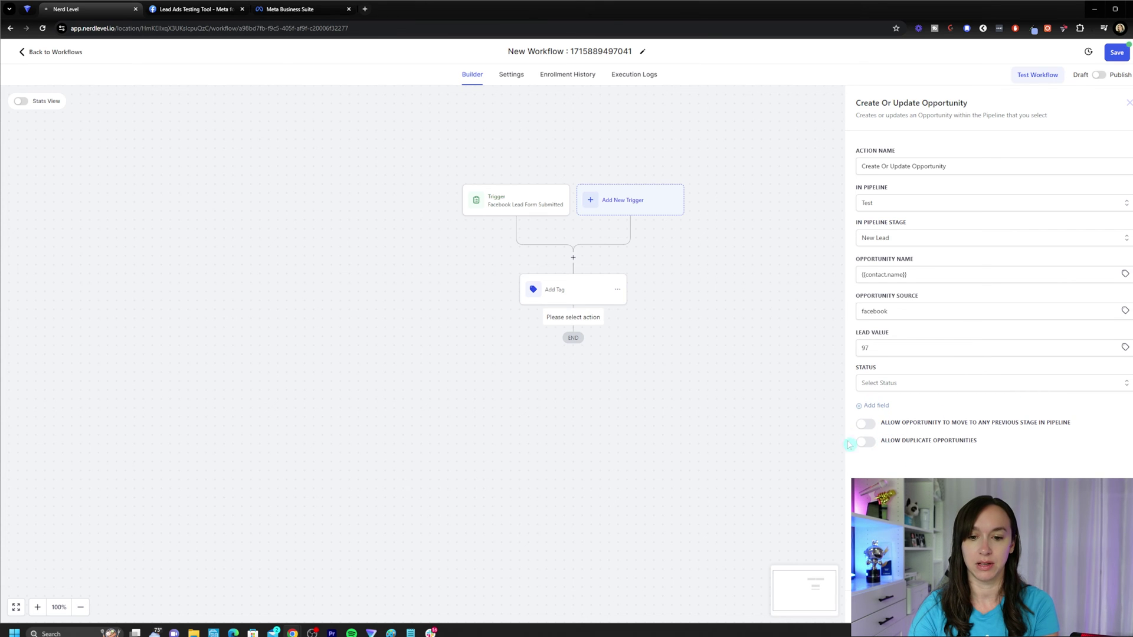
pyautogui.click(1088, 615)
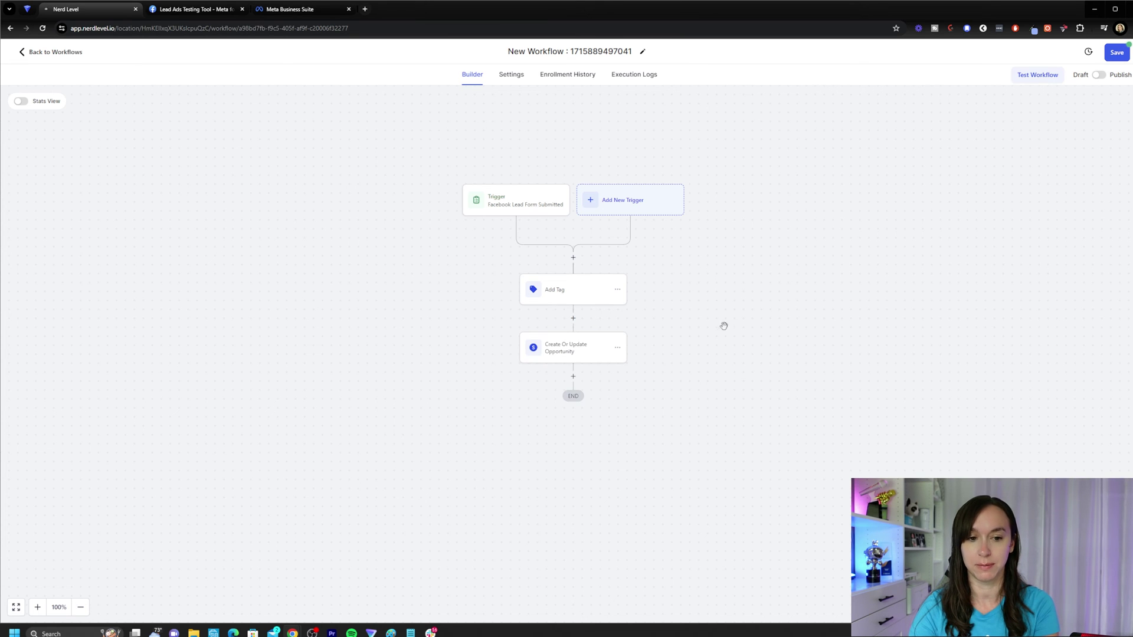
pyautogui.scroll(-1, 719, 317)
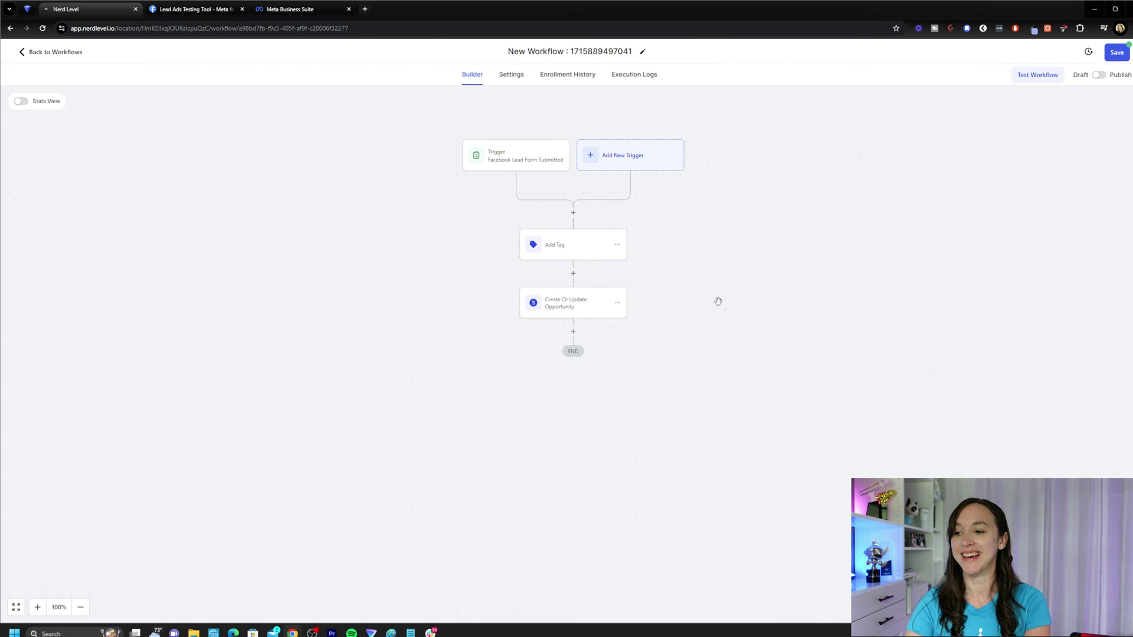
pyautogui.scroll(-2, 717, 297)
pyautogui.click(573, 266)
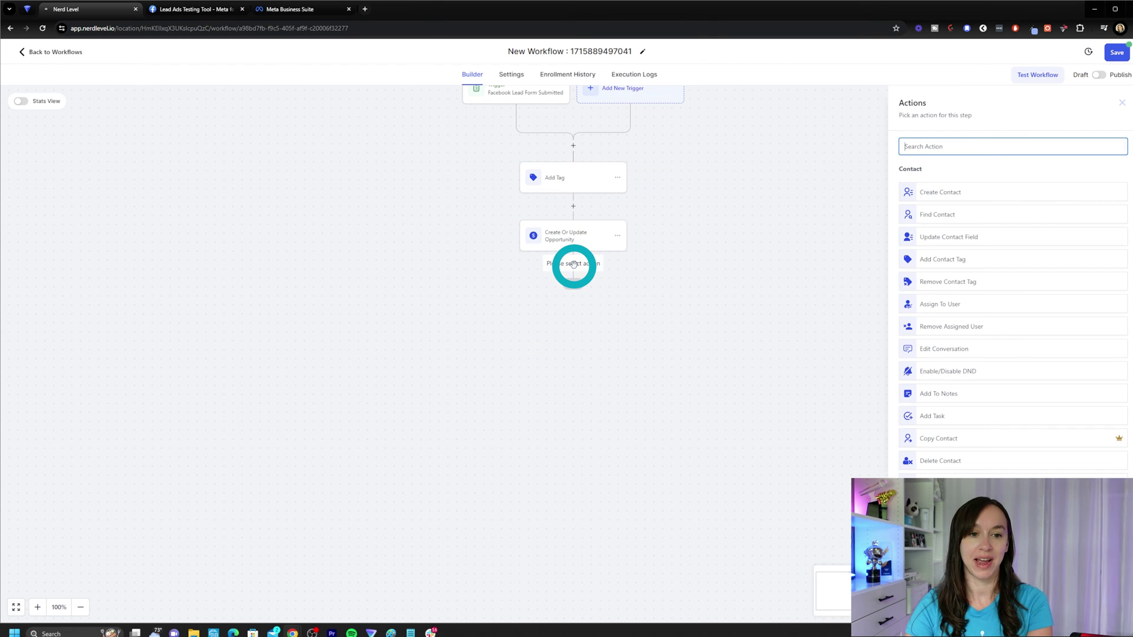
pyautogui.write('sms')
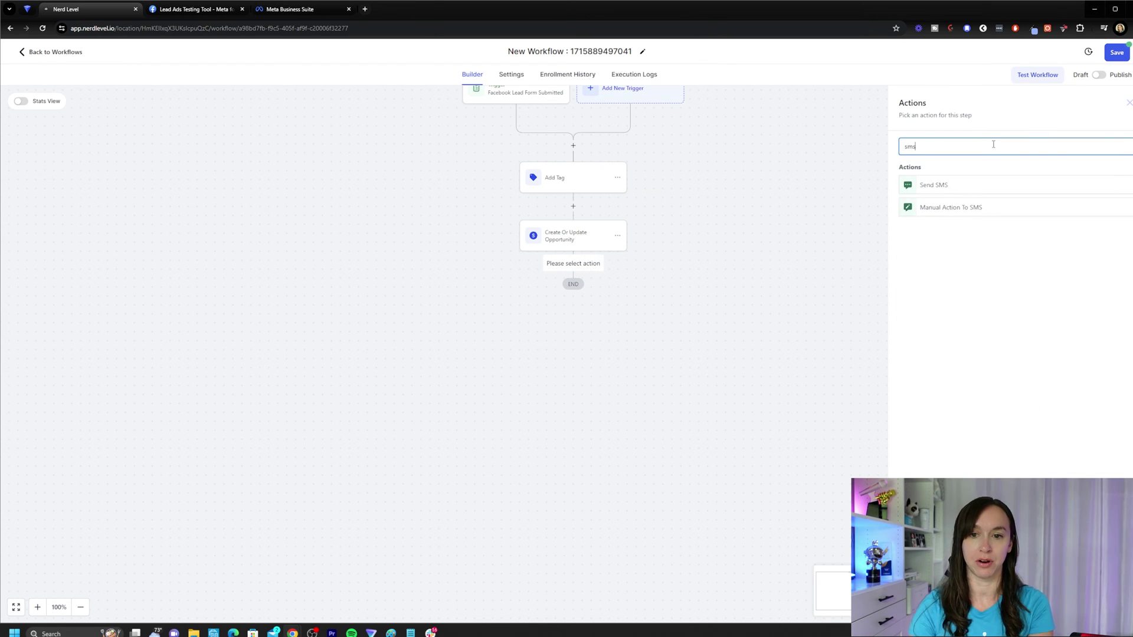
# - Add a Send SMS action and start the message with the contact's first name custom value
pyautogui.moveTo(954, 207); pyautogui.dragTo(962, 215)
pyautogui.click(981, 190)
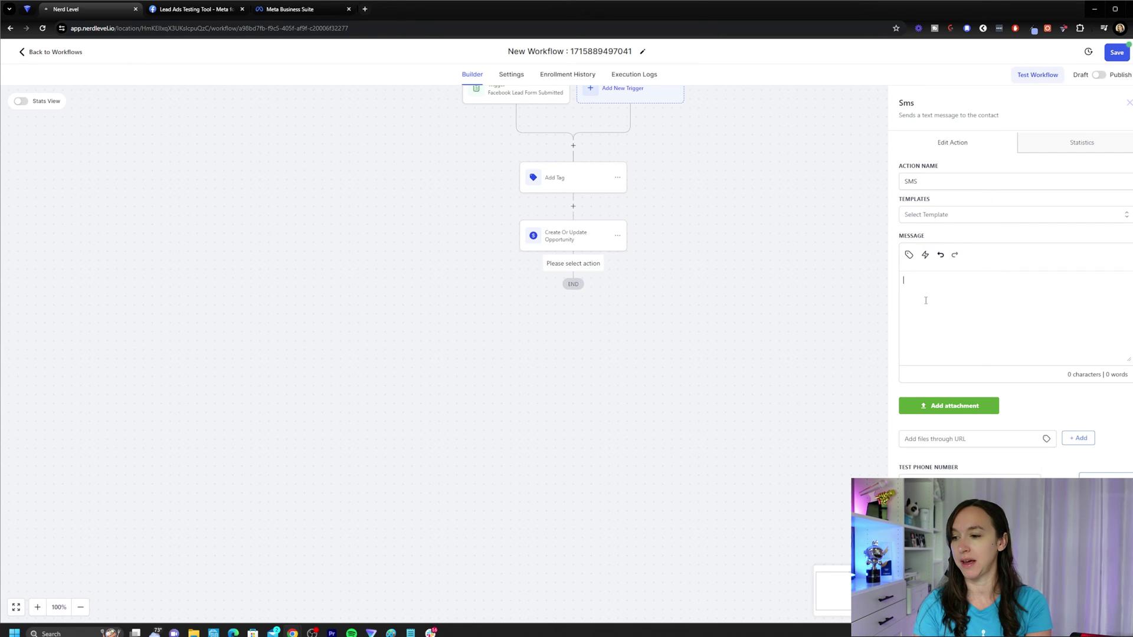
pyautogui.click(909, 254)
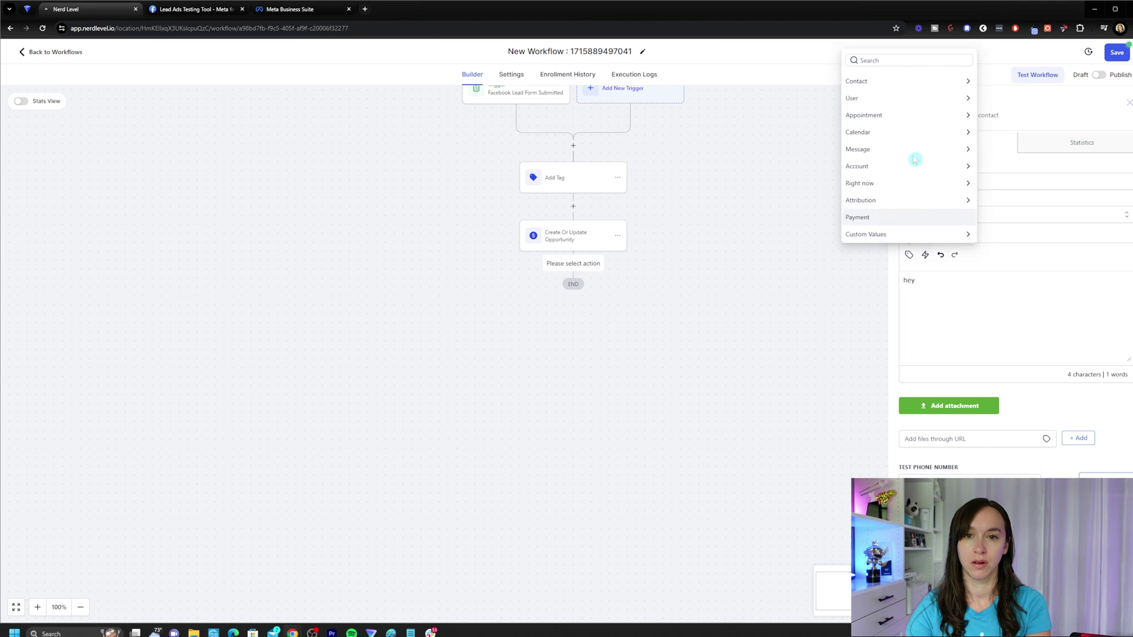
pyautogui.click(961, 82)
pyautogui.write(',')
pyautogui.write('s fo')
pyautogui.press('BackSpace')
pyautogui.press('BackSpace')
pyautogui.press('BackSpace')
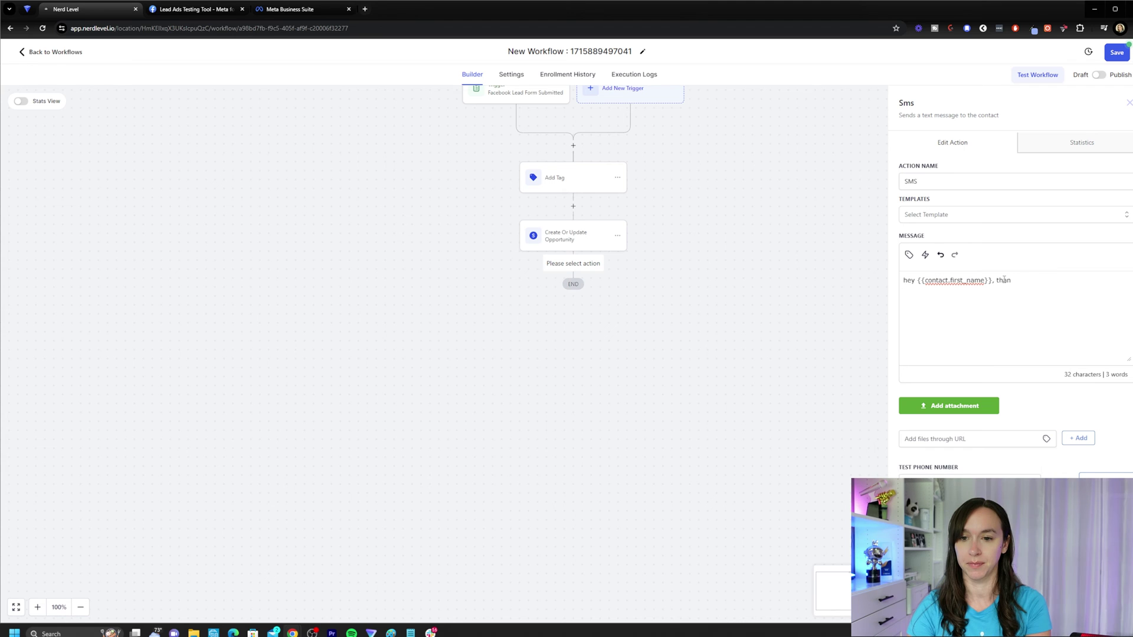
pyautogui.write('this is')
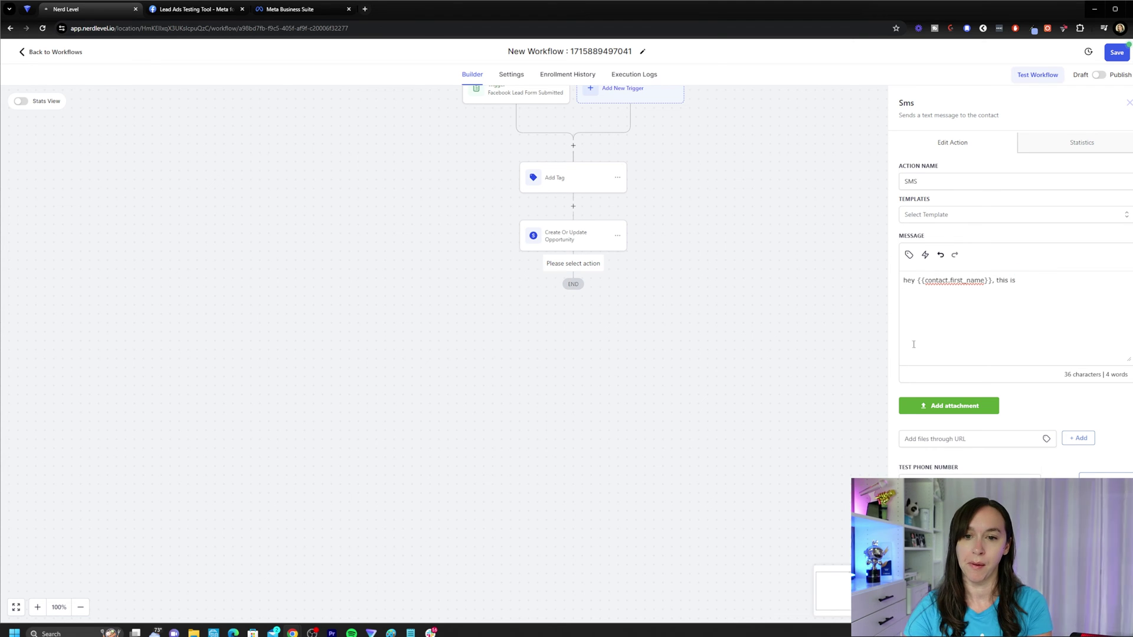
# - Insert the account owner's first name, finish the free snowshoes opt-in thank-you message, and save
pyautogui.click(909, 255)
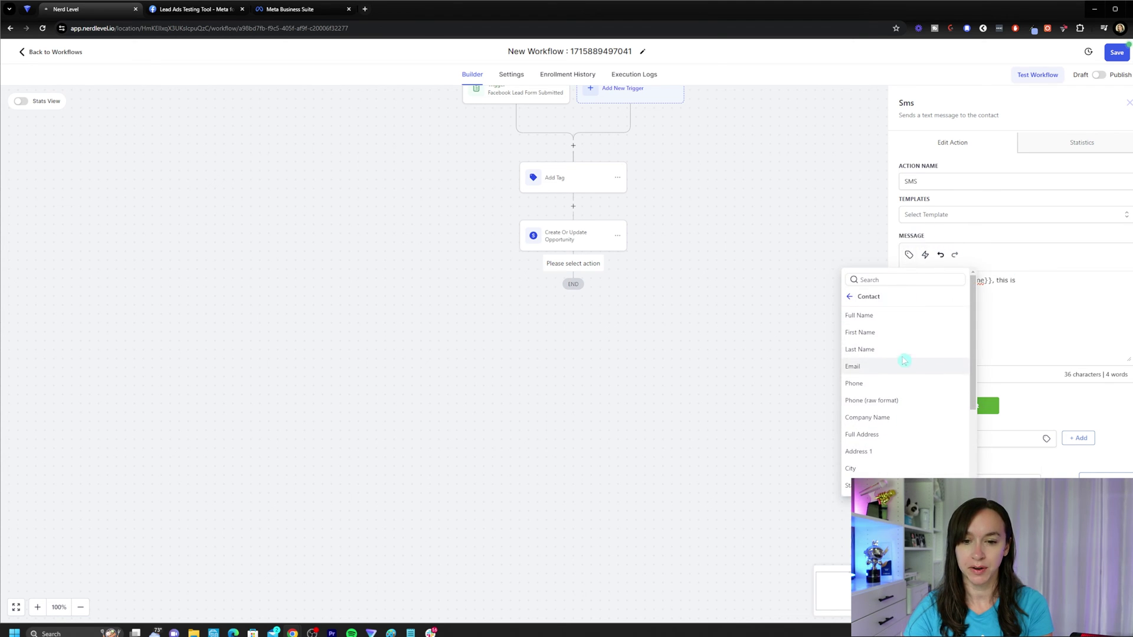
pyautogui.click(851, 296)
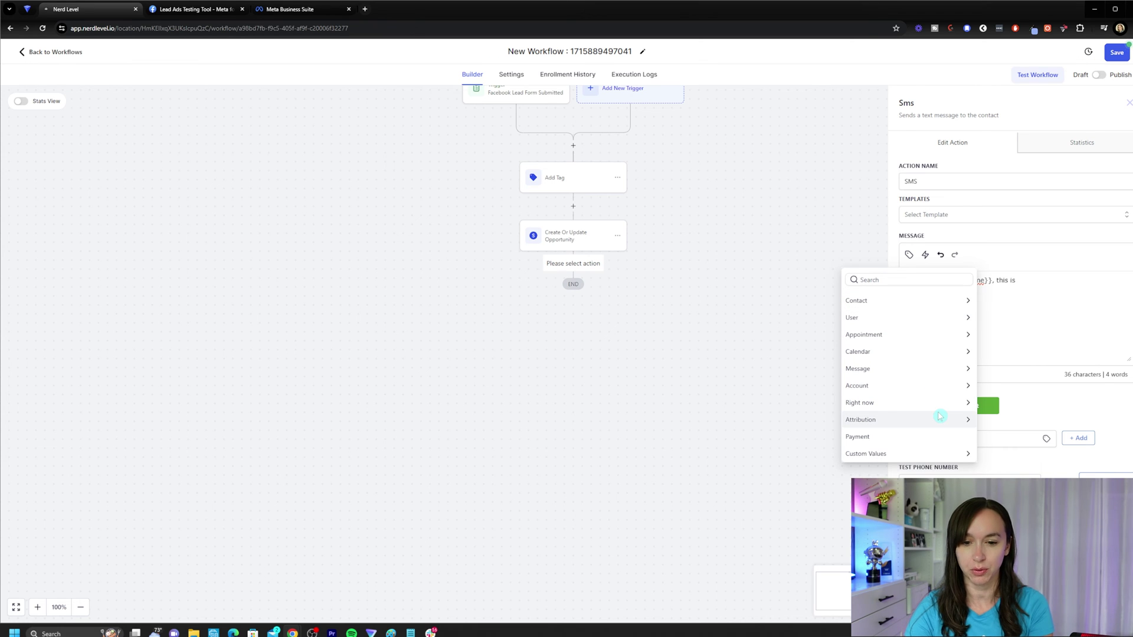
pyautogui.click(941, 386)
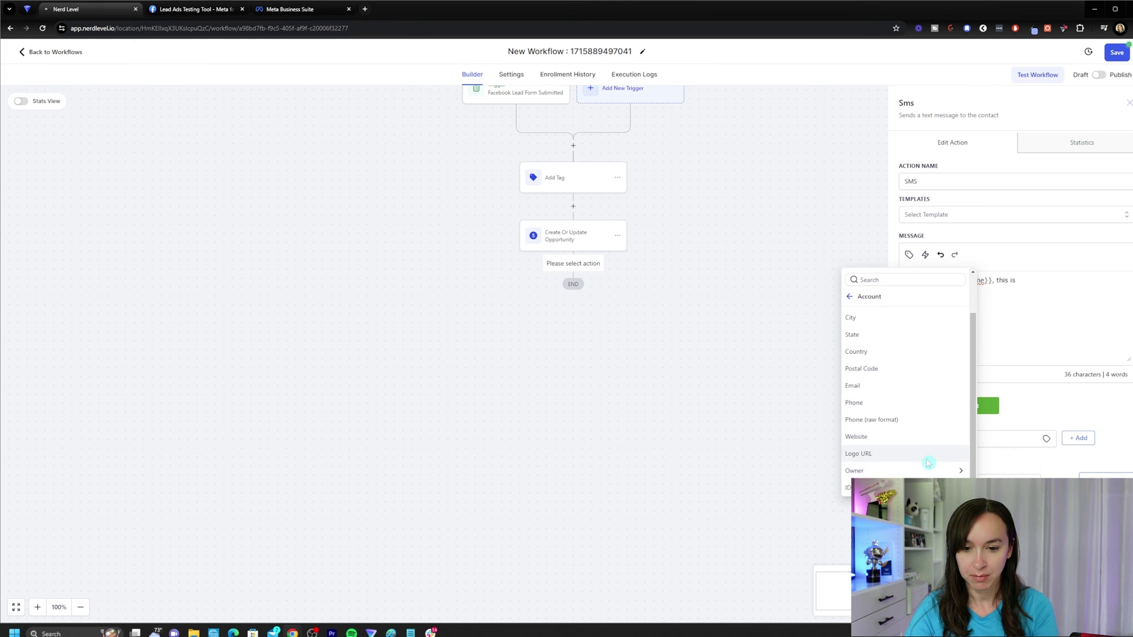
pyautogui.click(927, 470)
pyautogui.click(886, 202)
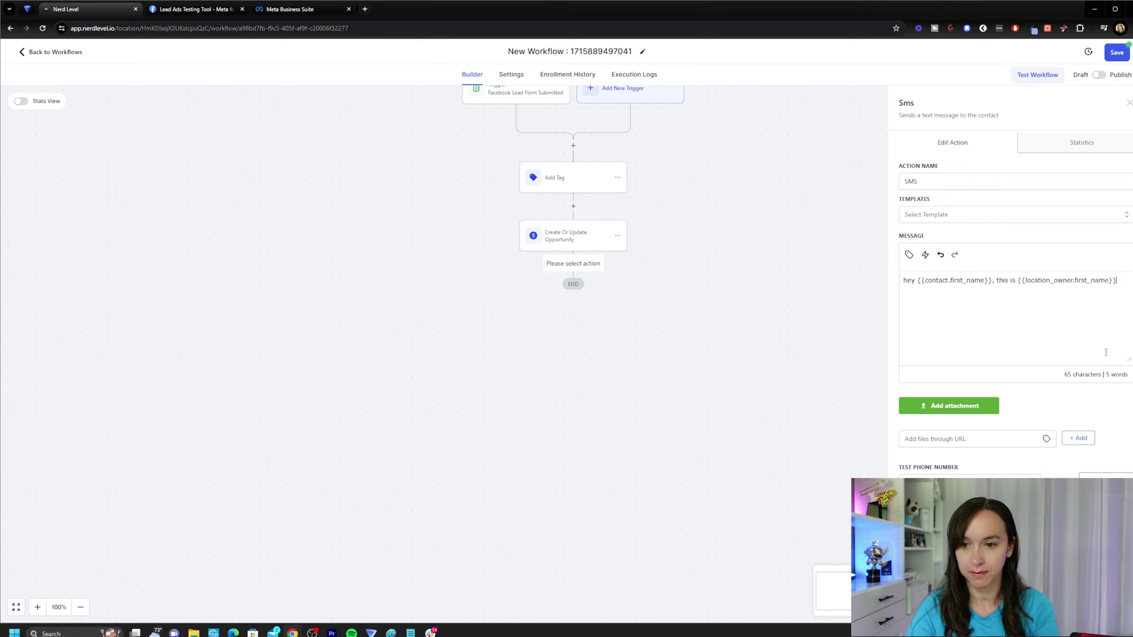
pyautogui.write('with')
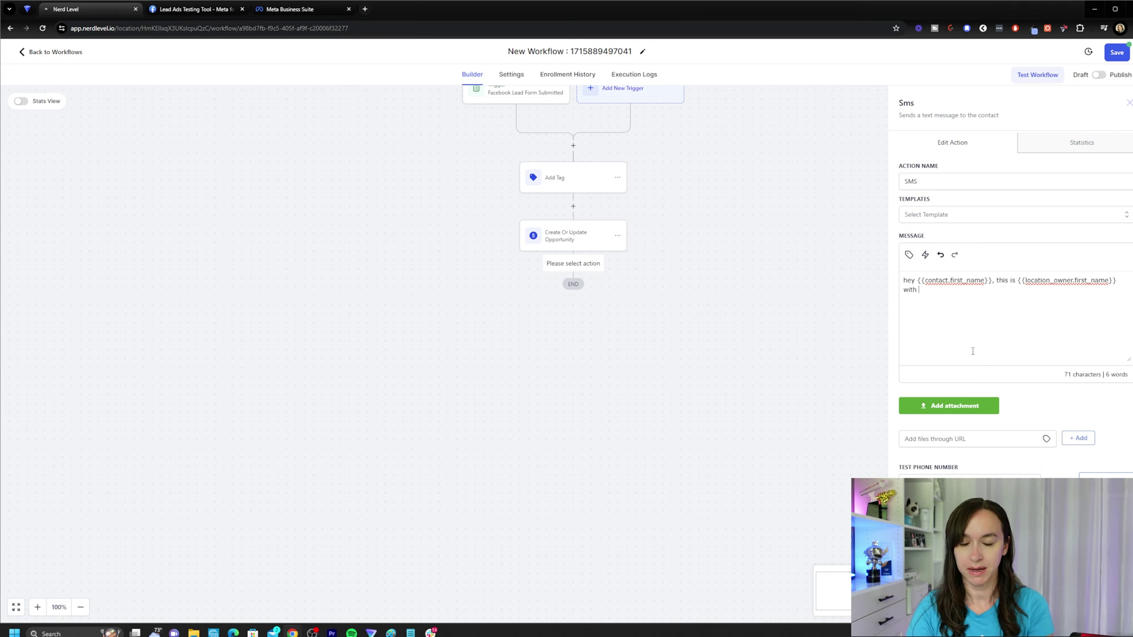
pyautogui.write(' location. thanks f')
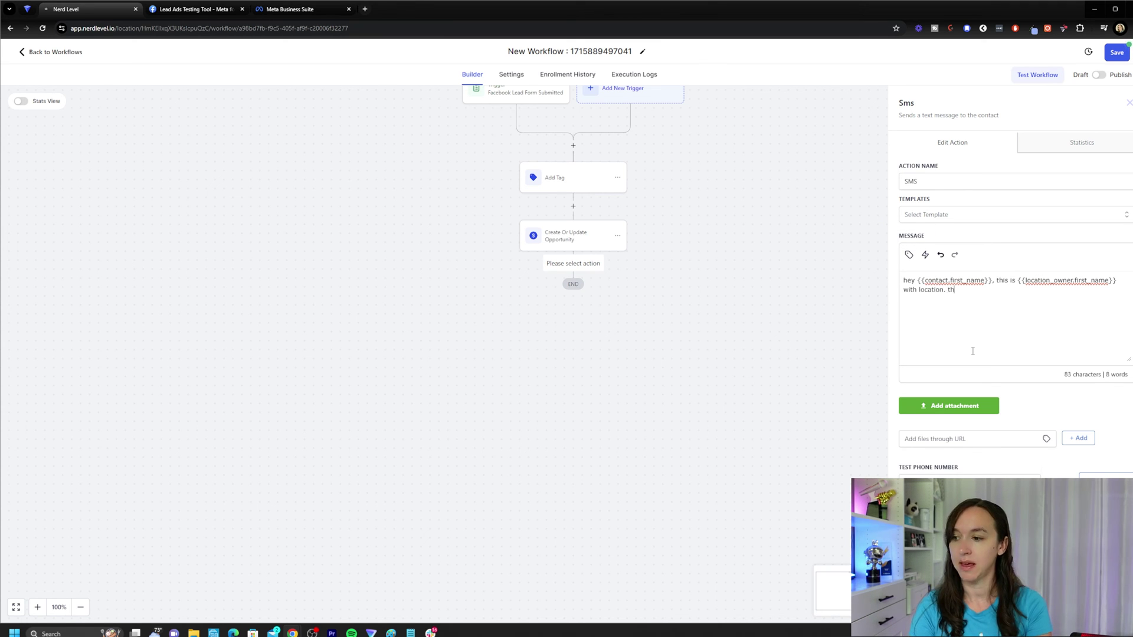
pyautogui.write('or opting in for our free snowshoes. We will be')
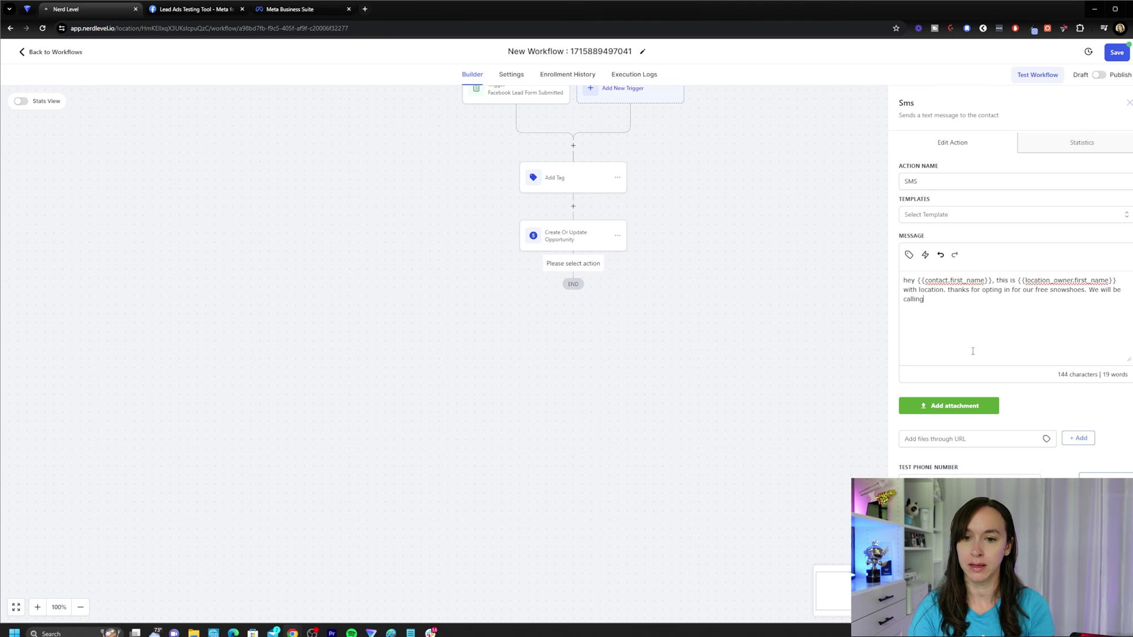
pyautogui.write('you soon from this number to verify your information to')
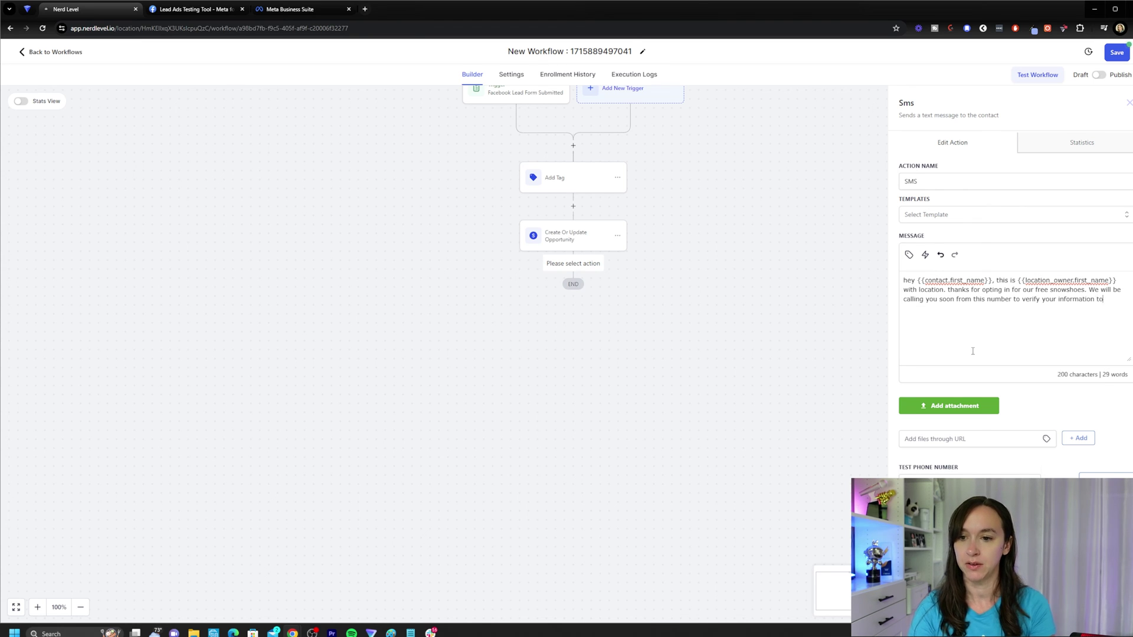
pyautogui.write('ur offer!')
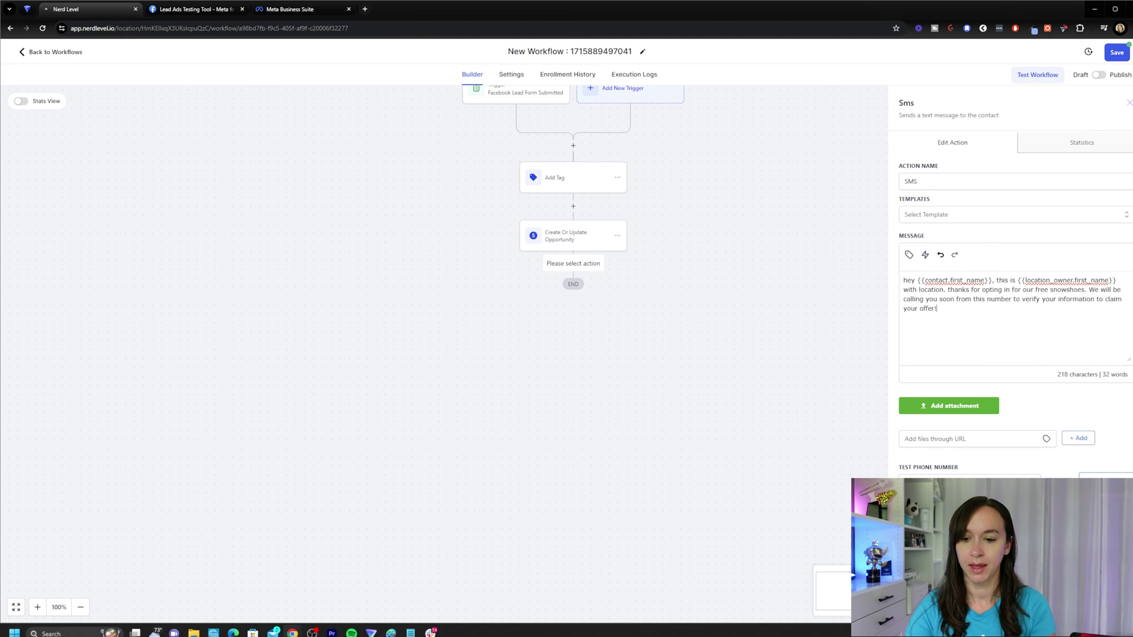
pyautogui.click(1090, 615)
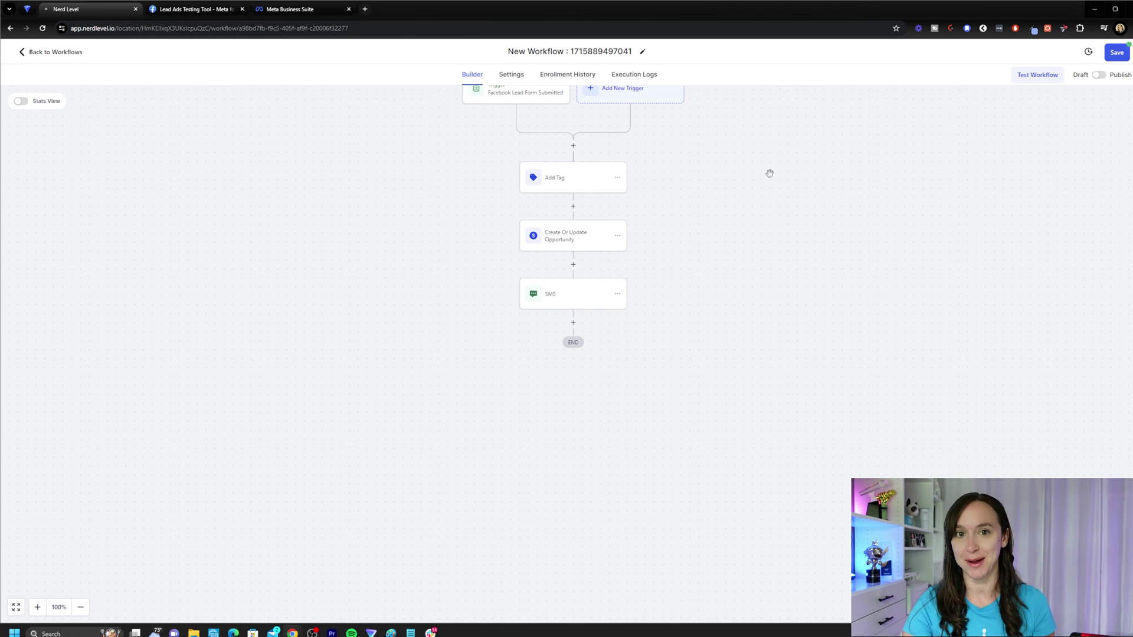
# - Add an Email action with subject 'free snowshoe offer' and message 'free snowshoes', then save it
pyautogui.click(573, 323)
pyautogui.write('email')
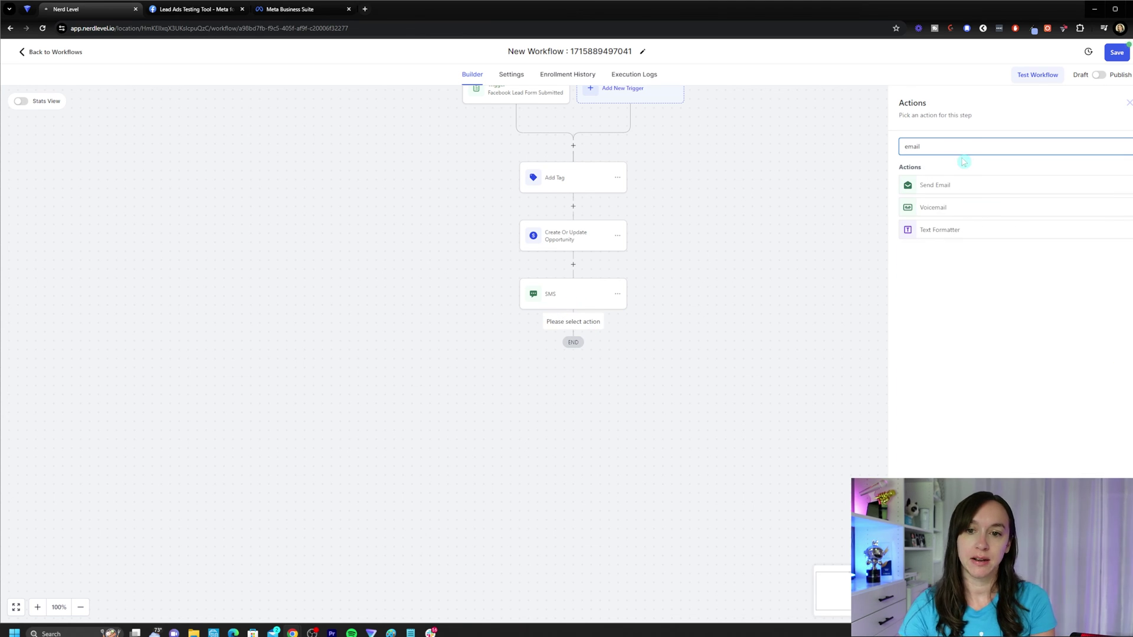
pyautogui.click(949, 185)
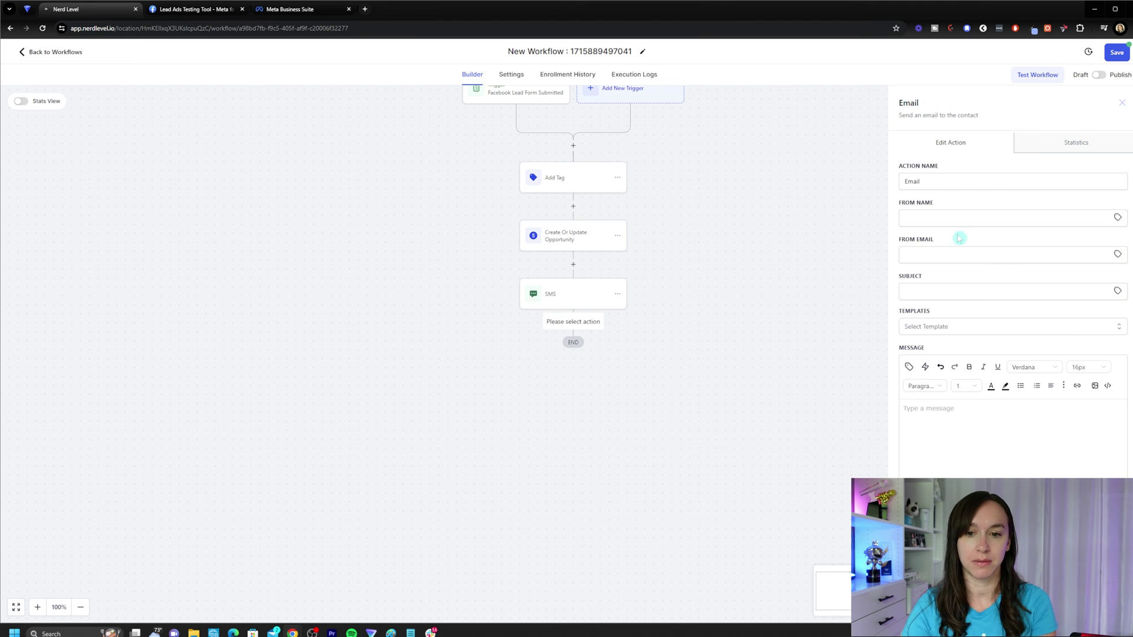
pyautogui.click(936, 293)
pyautogui.write('free sno')
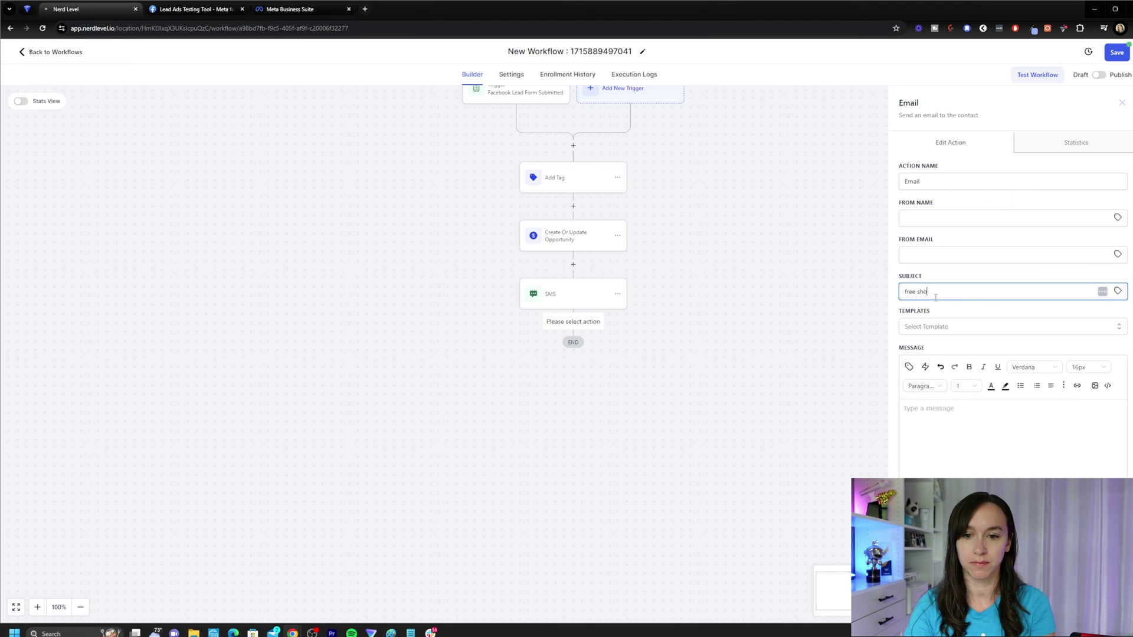
pyautogui.write('wshoe offer')
pyautogui.click(940, 427)
pyautogui.write('free snowshoes')
pyautogui.click(1089, 618)
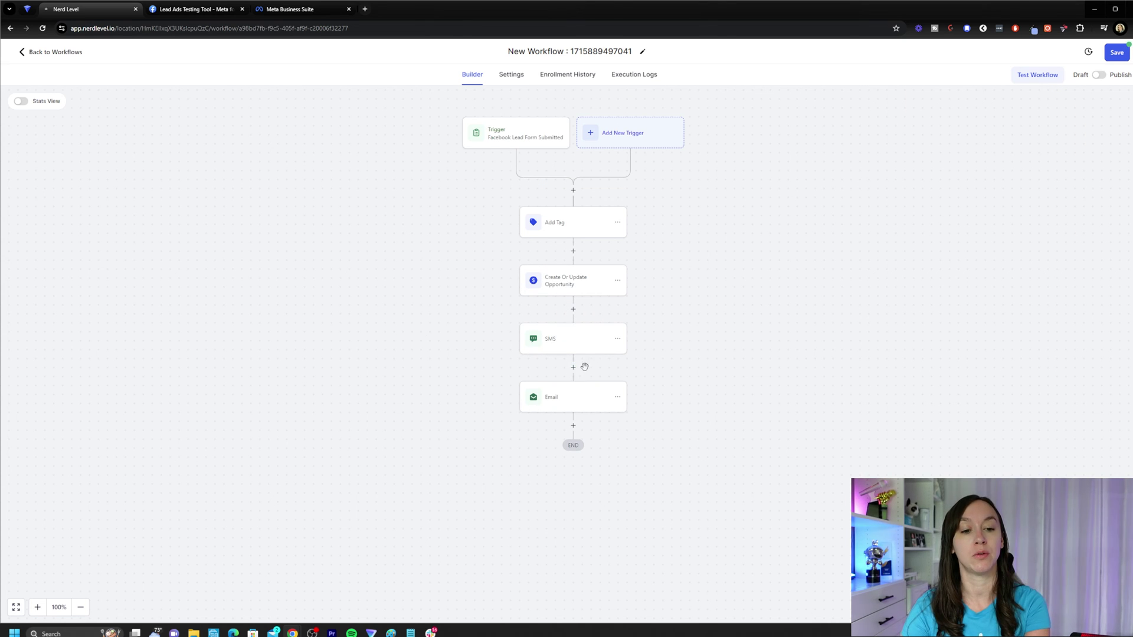
# - Add a Wait action of 5 minutes between the SMS and Email steps
pyautogui.click(573, 369)
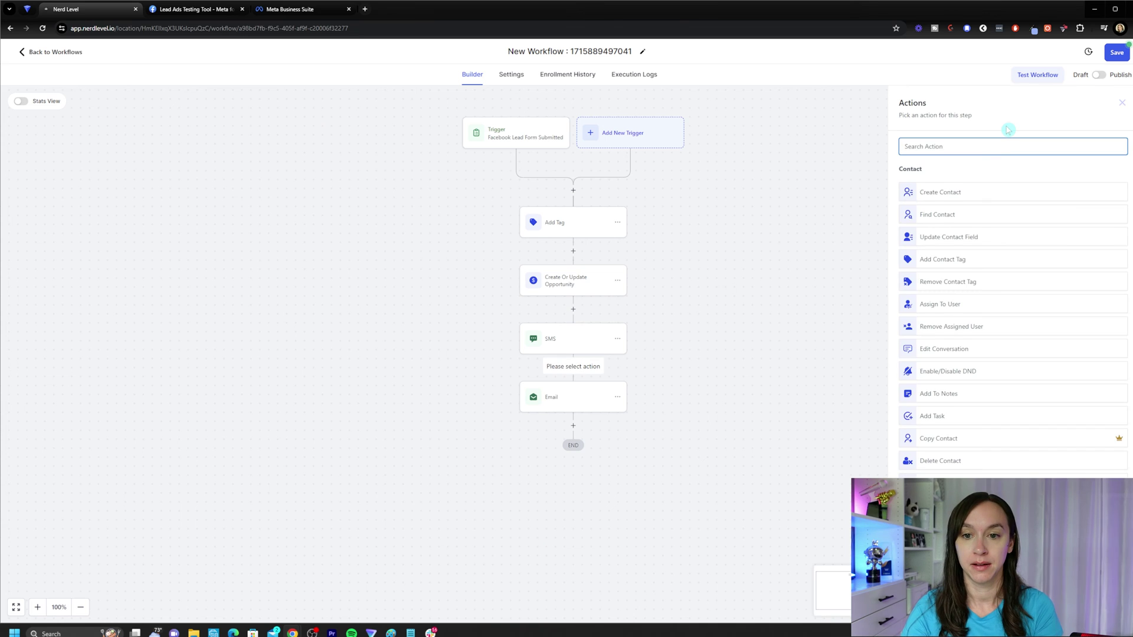
pyautogui.write('wait')
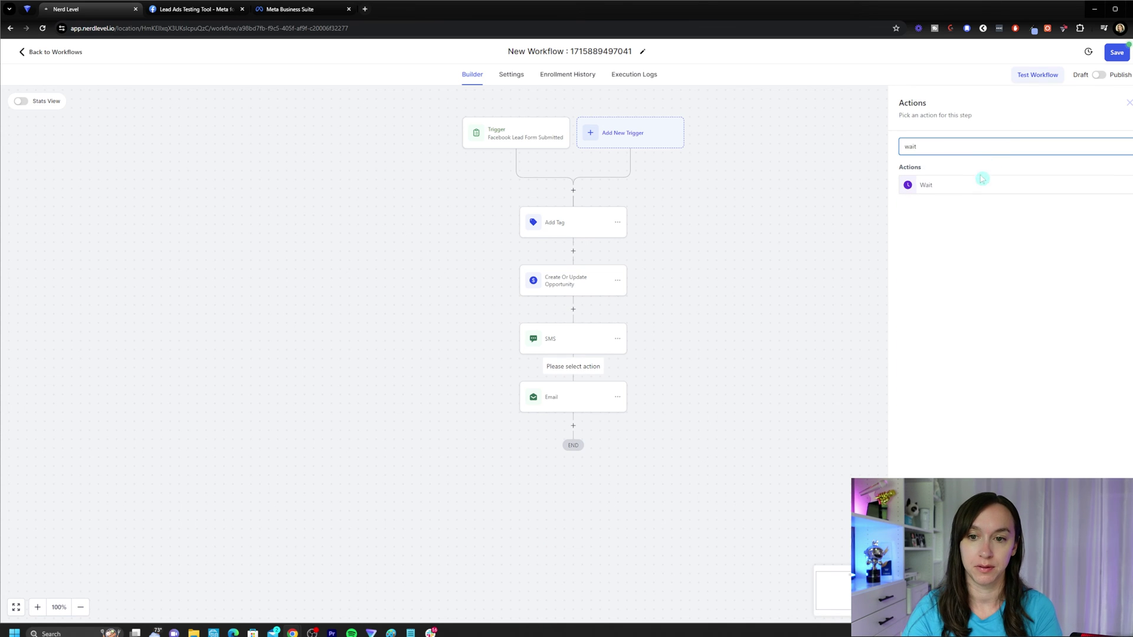
pyautogui.click(980, 184)
pyautogui.doubleClick(803, 244)
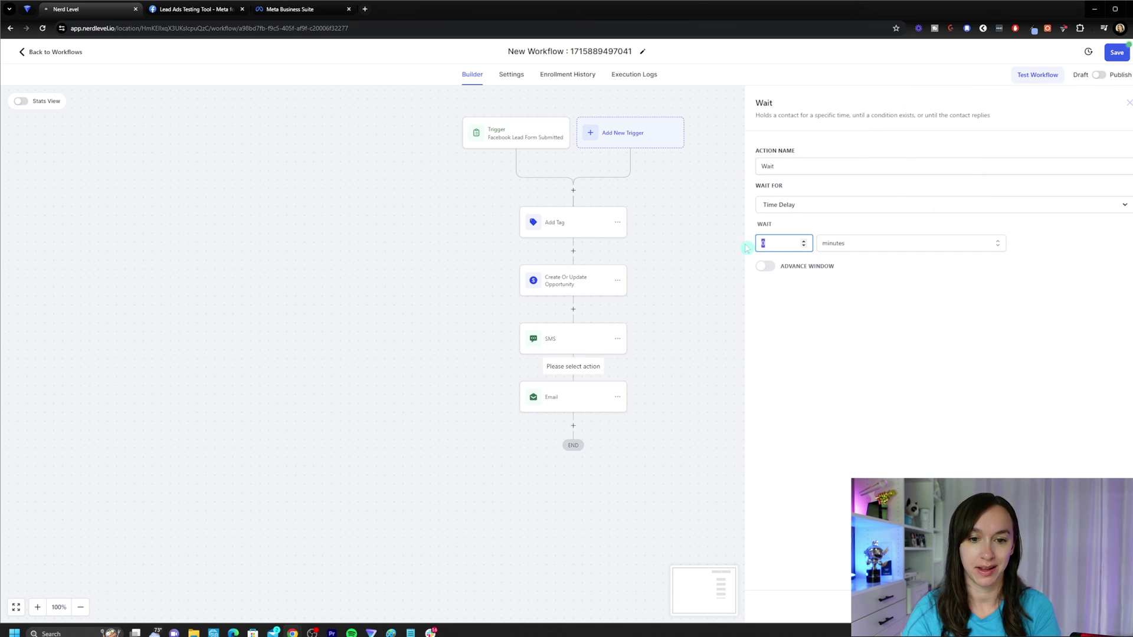
pyautogui.write('5')
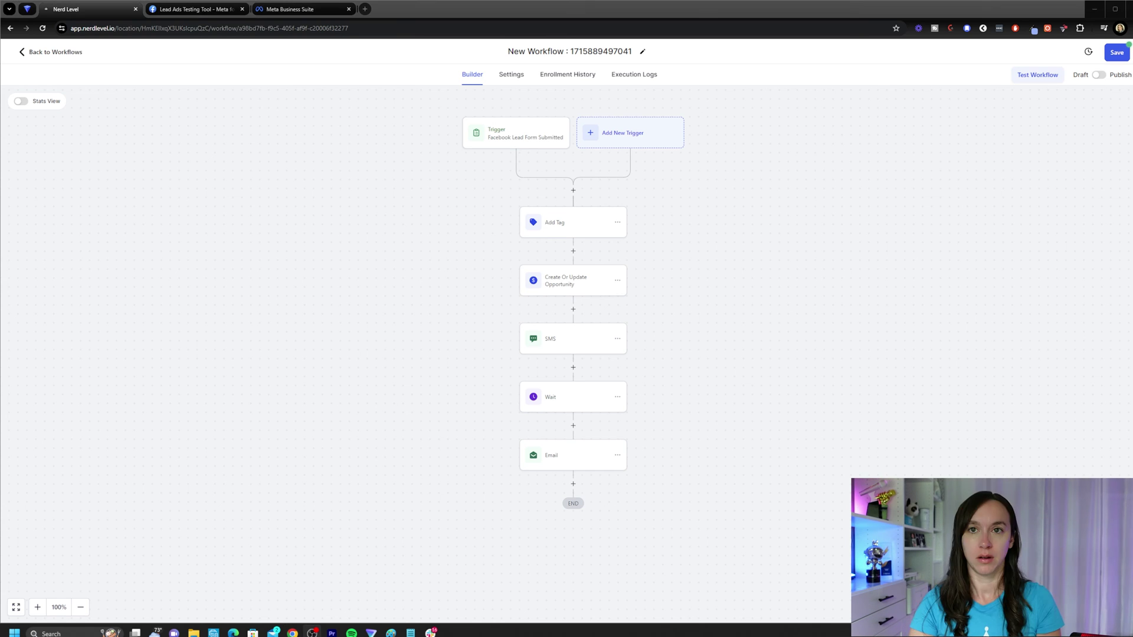
# - Publish the workflow and rename it 'Facebook lead form ad test'
pyautogui.click(1098, 75)
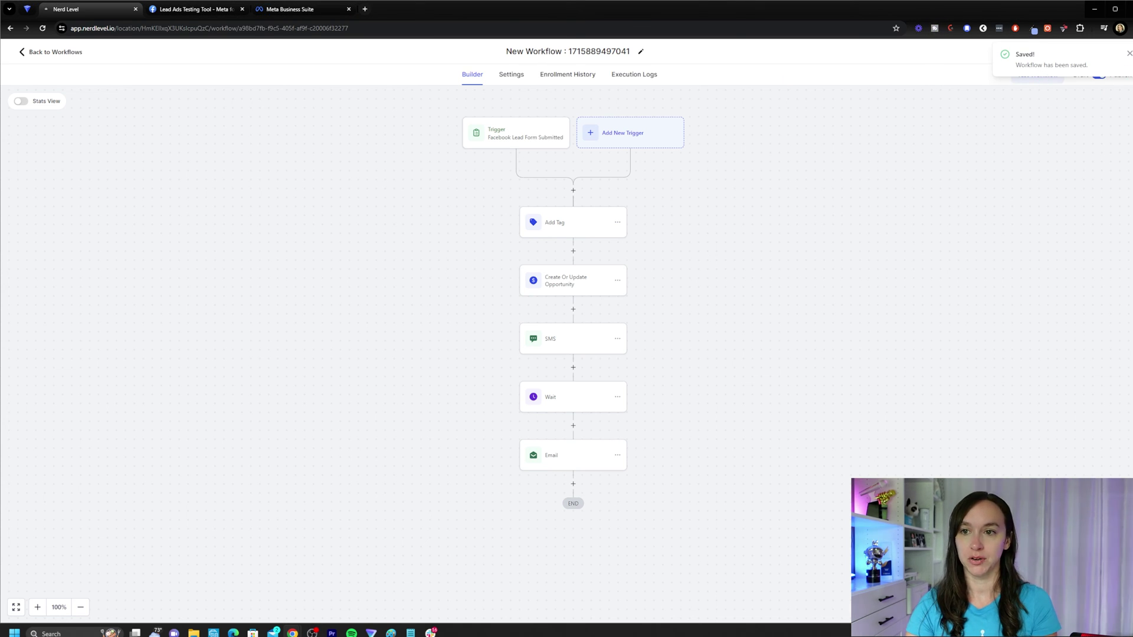
pyautogui.click(1129, 54)
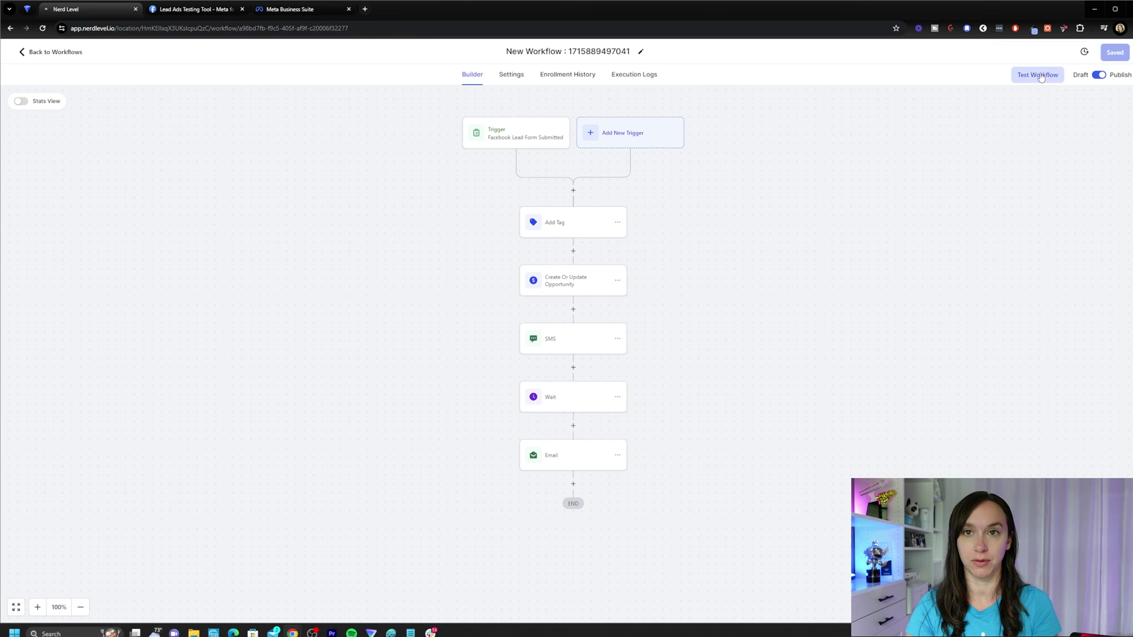
pyautogui.click(567, 51)
pyautogui.hotkey('ctrl', 'a')
pyautogui.write('Facebook lead form ad test')
pyautogui.press('Return')
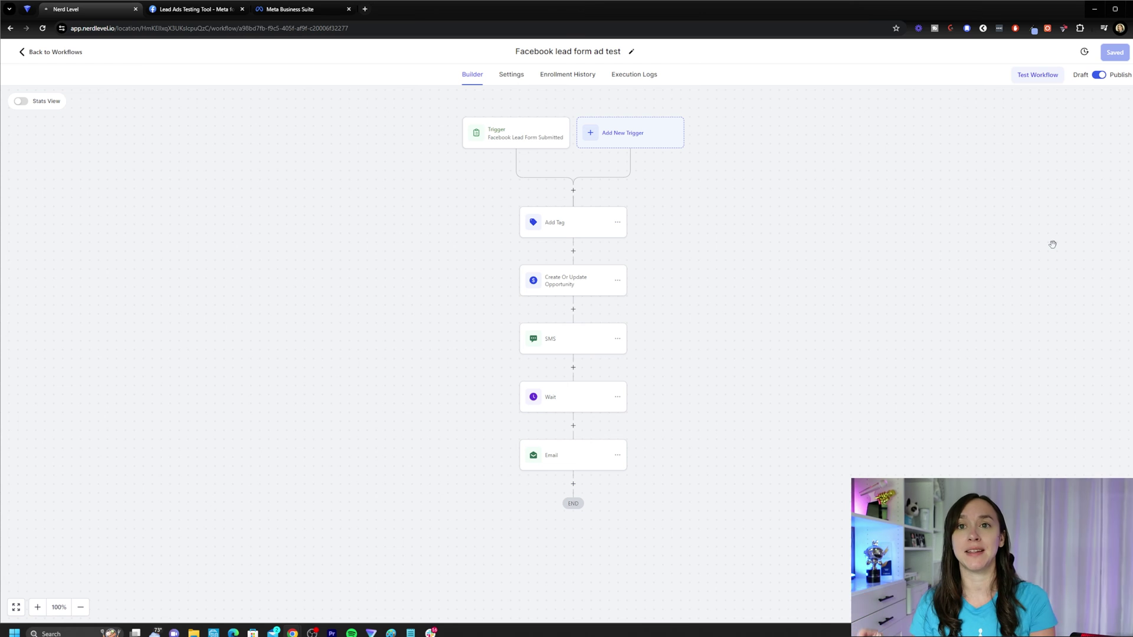
# - In the Lead Ads Testing Tool, confirm the page and Lead Ad Strategy Session form and preview the form
pyautogui.click(181, 9)
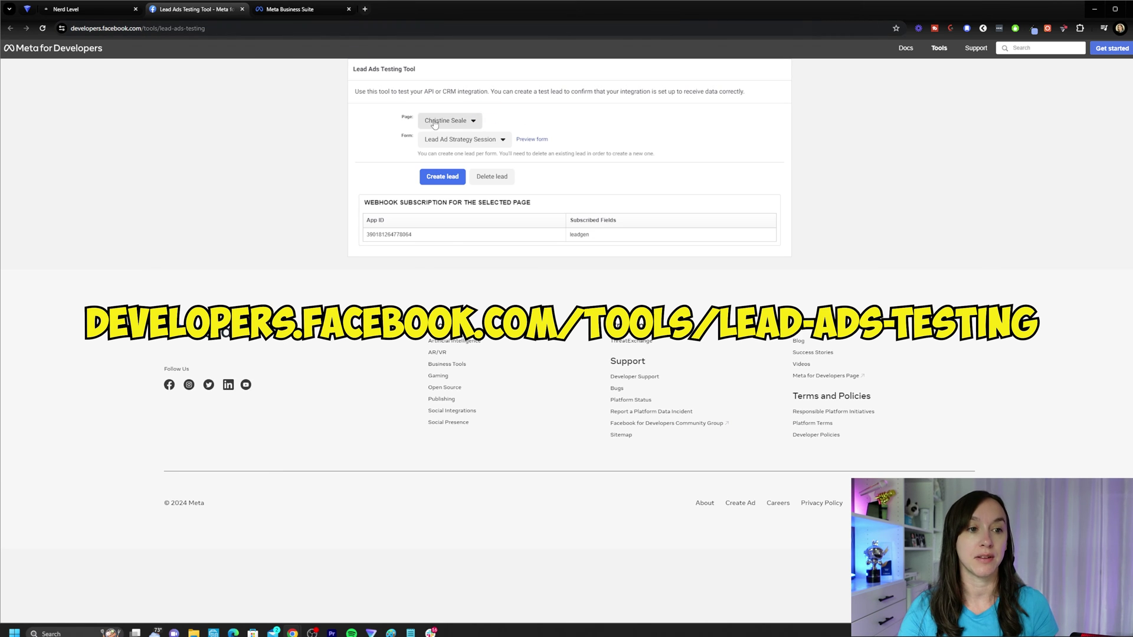
pyautogui.click(409, 120)
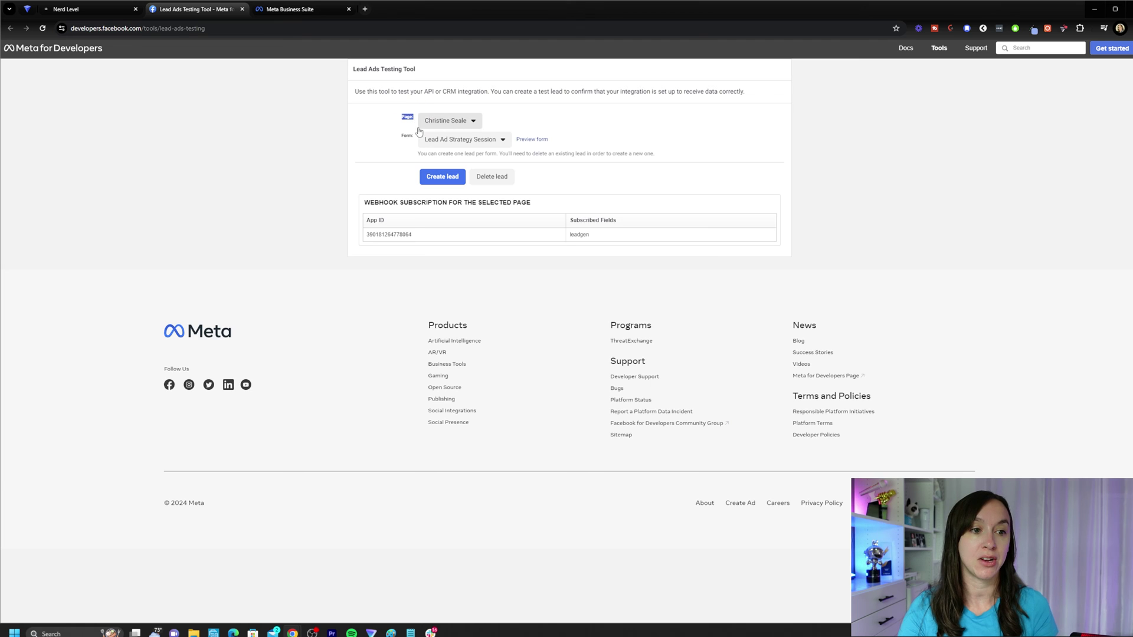
pyautogui.doubleClick(412, 137)
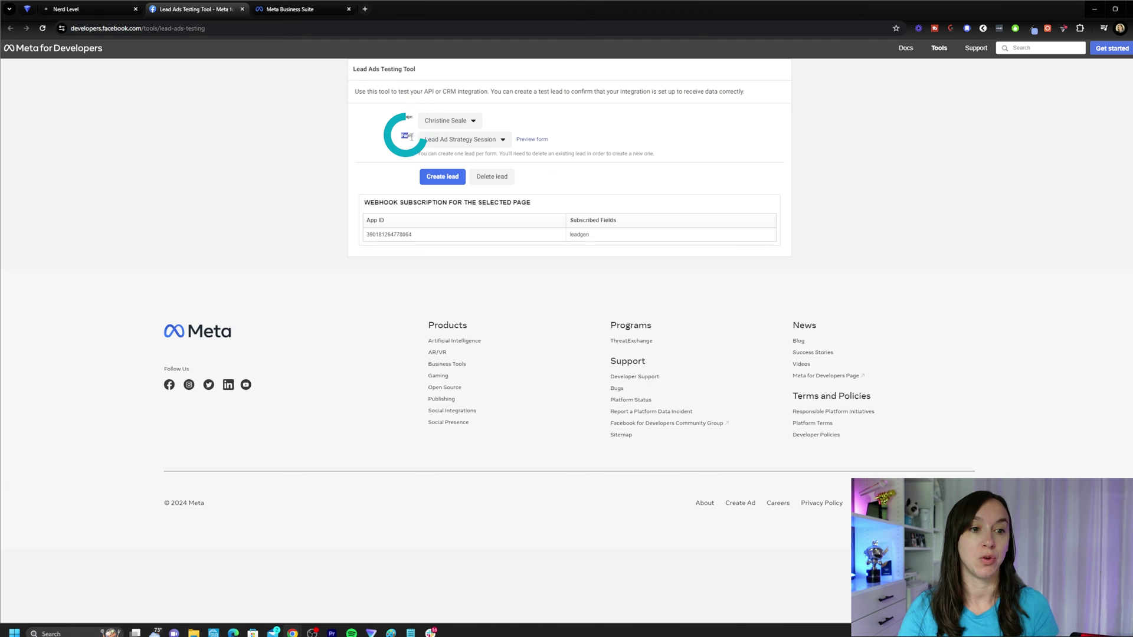
pyautogui.click(451, 182)
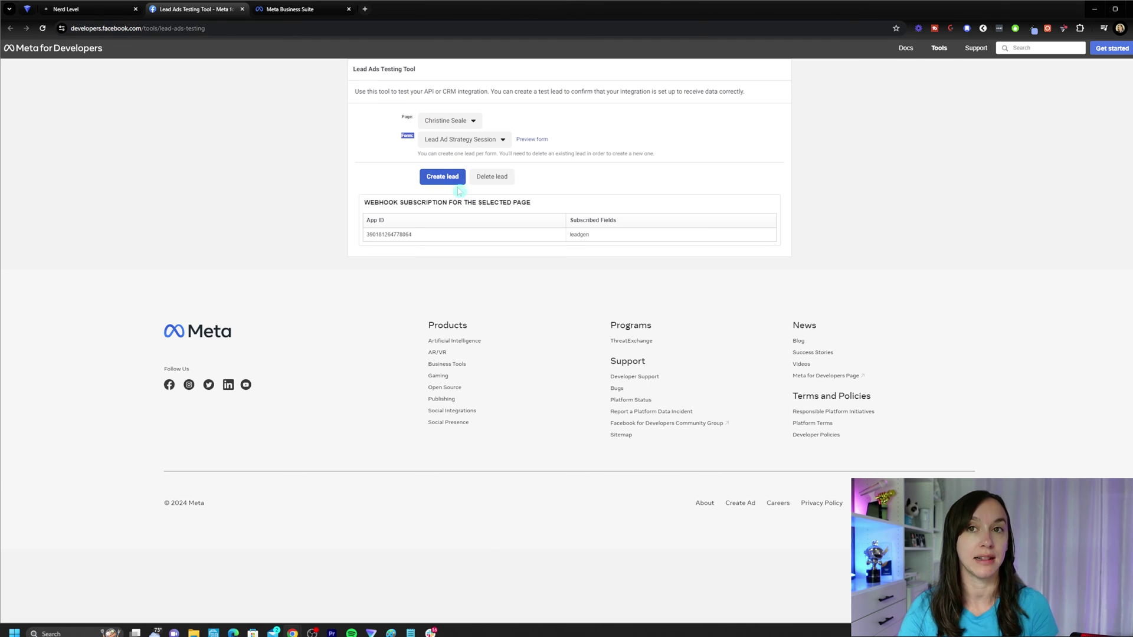
pyautogui.click(527, 139)
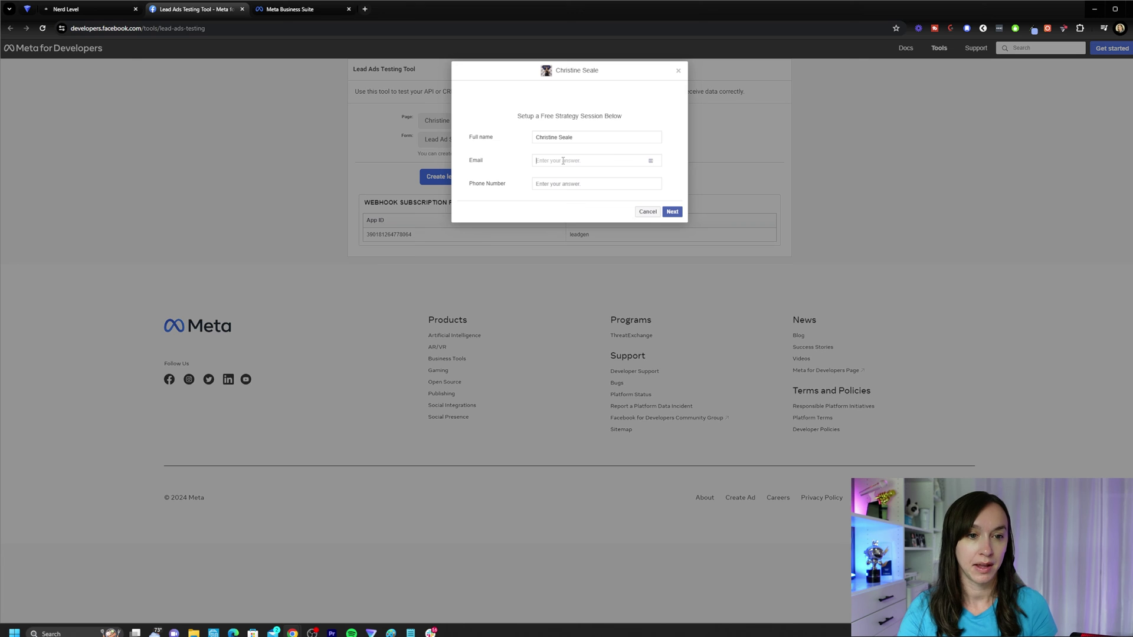
# - Fill in the email and phone number answers and submit the test lead
pyautogui.click(564, 160)
pyautogui.press('Tab')
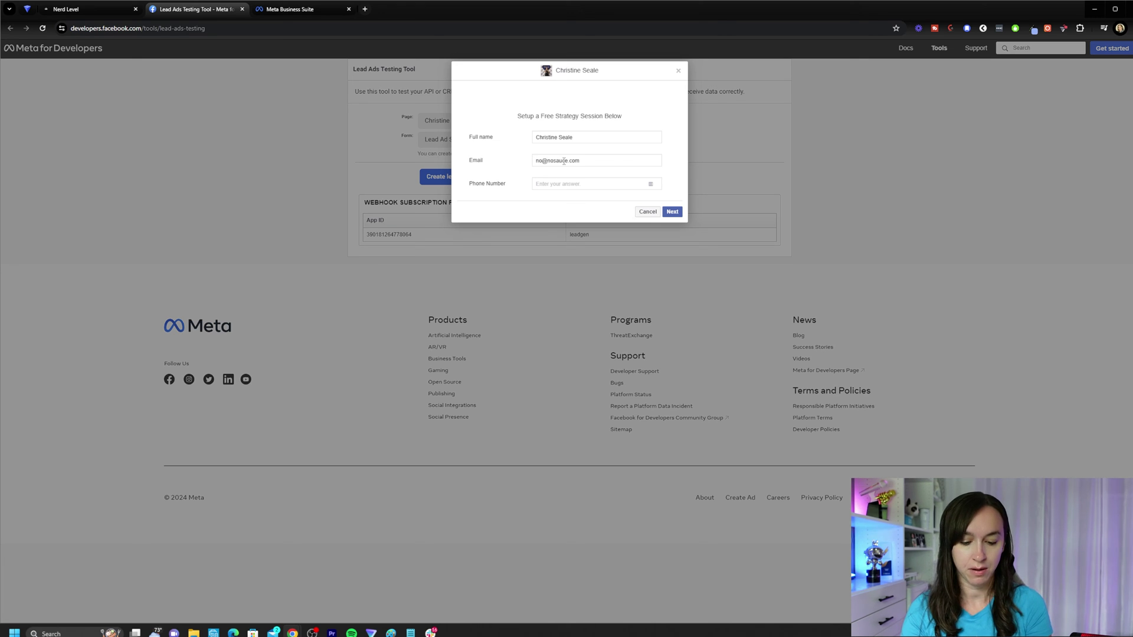
pyautogui.write('3453453456')
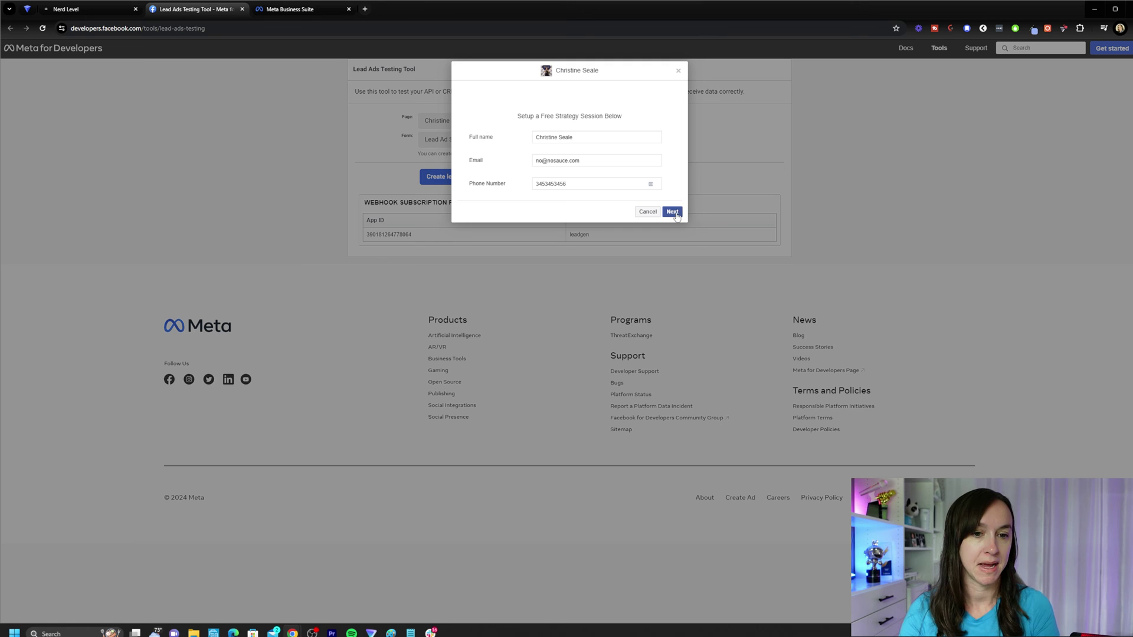
pyautogui.click(672, 212)
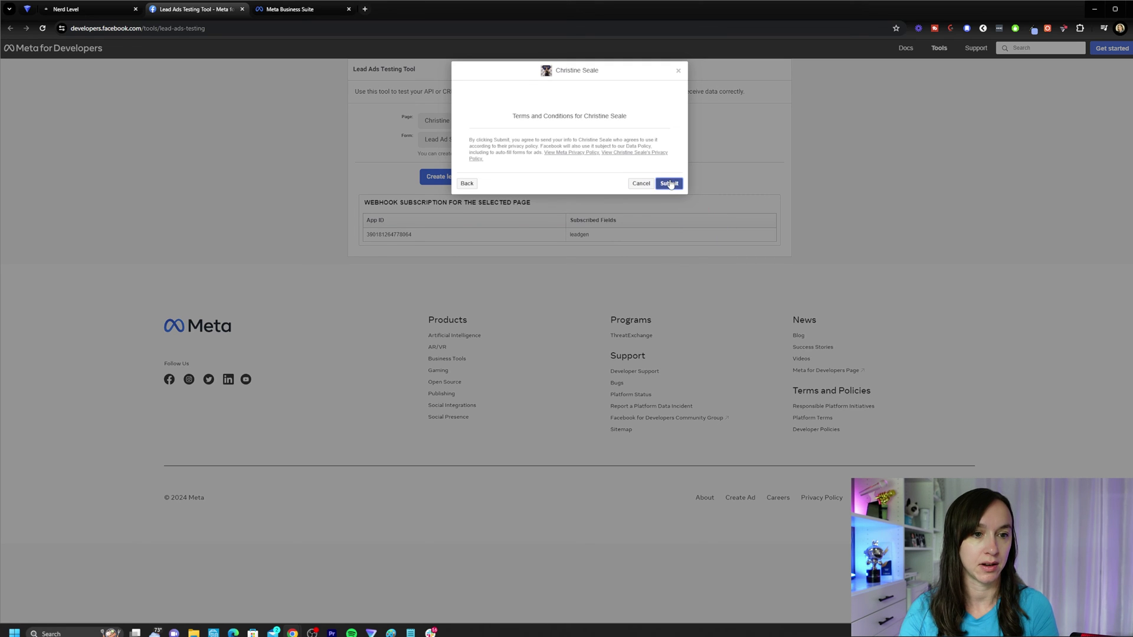
pyautogui.click(671, 184)
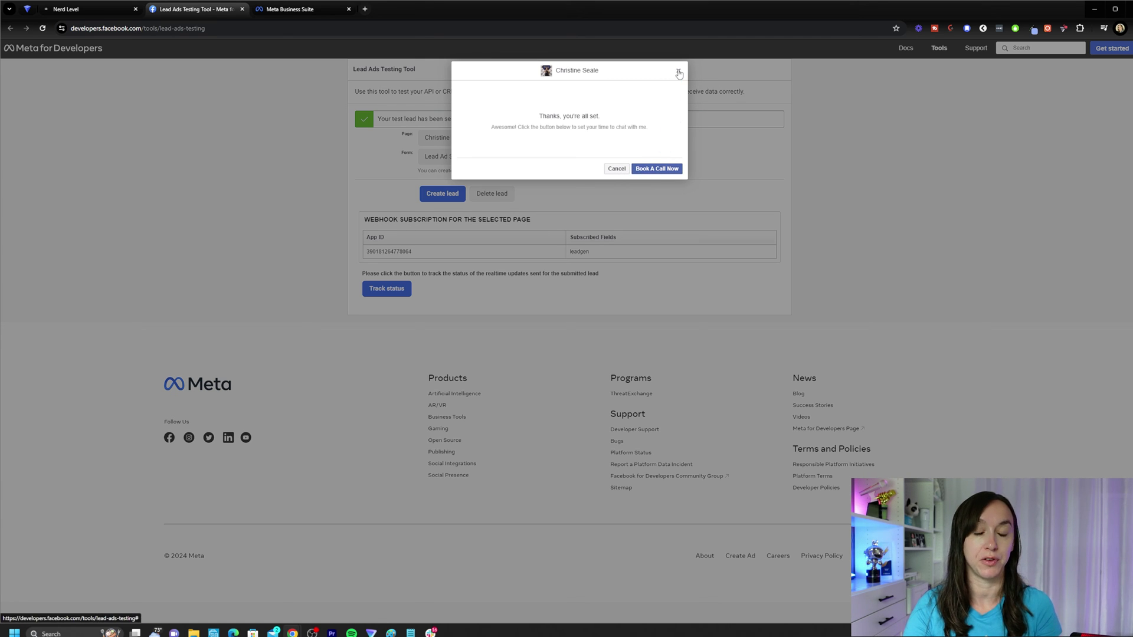
pyautogui.click(679, 73)
# - Check that the workflow trigger is filtered to the Lead Ad form, then return to the testing tool
pyautogui.click(113, 10)
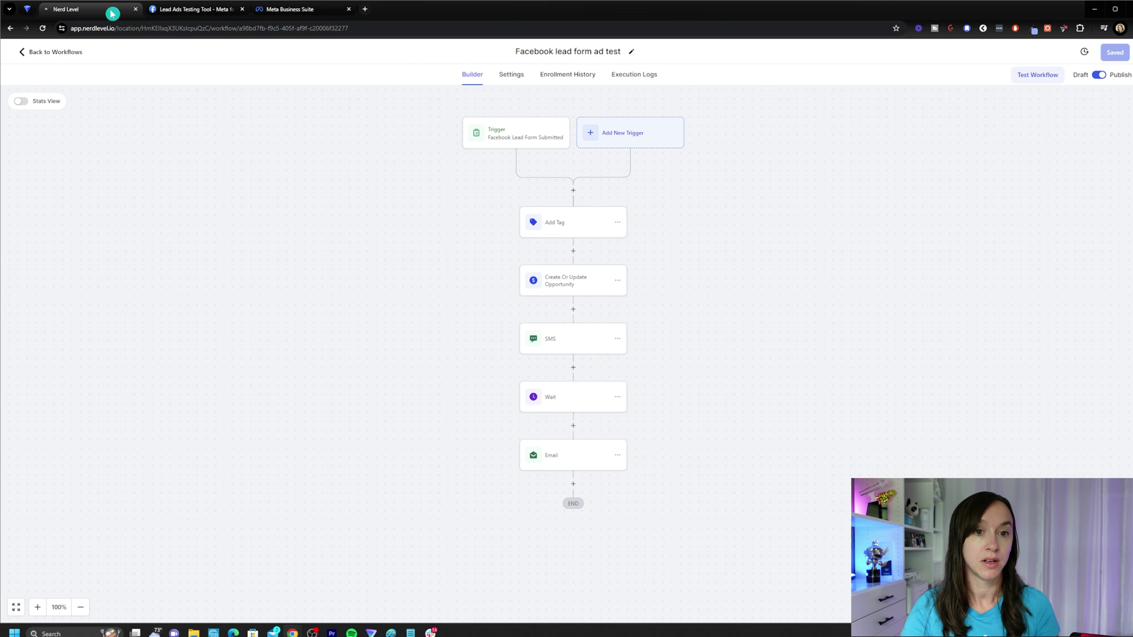
pyautogui.click(510, 133)
pyautogui.click(318, 11)
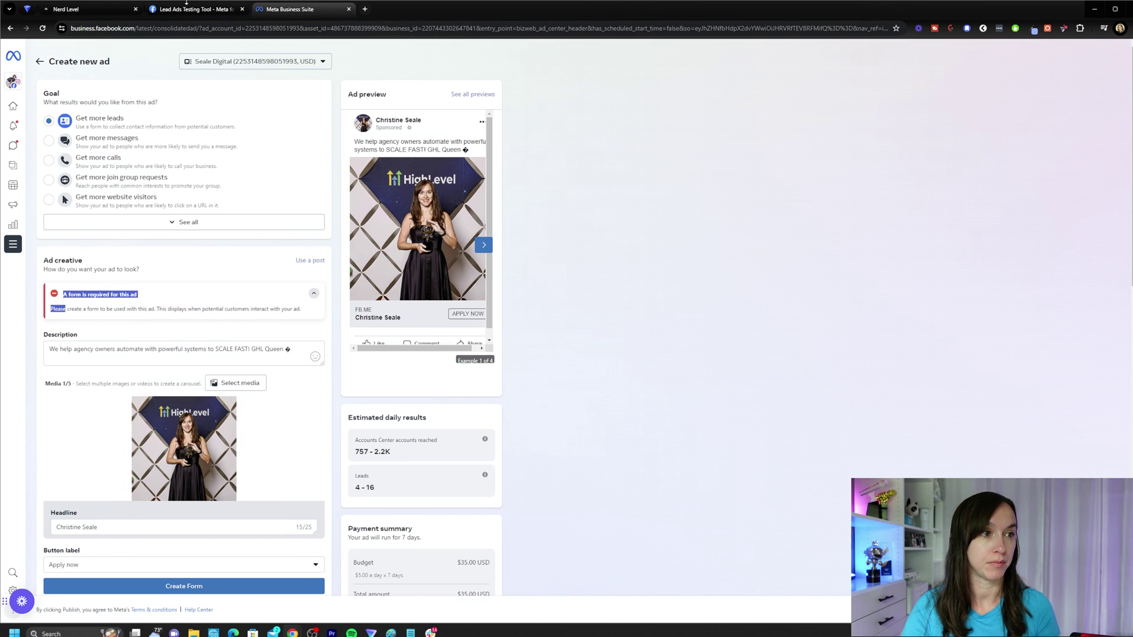
pyautogui.click(232, 12)
# - Select the Lead Ad form, create a test lead, and switch back to the workflow
pyautogui.click(480, 156)
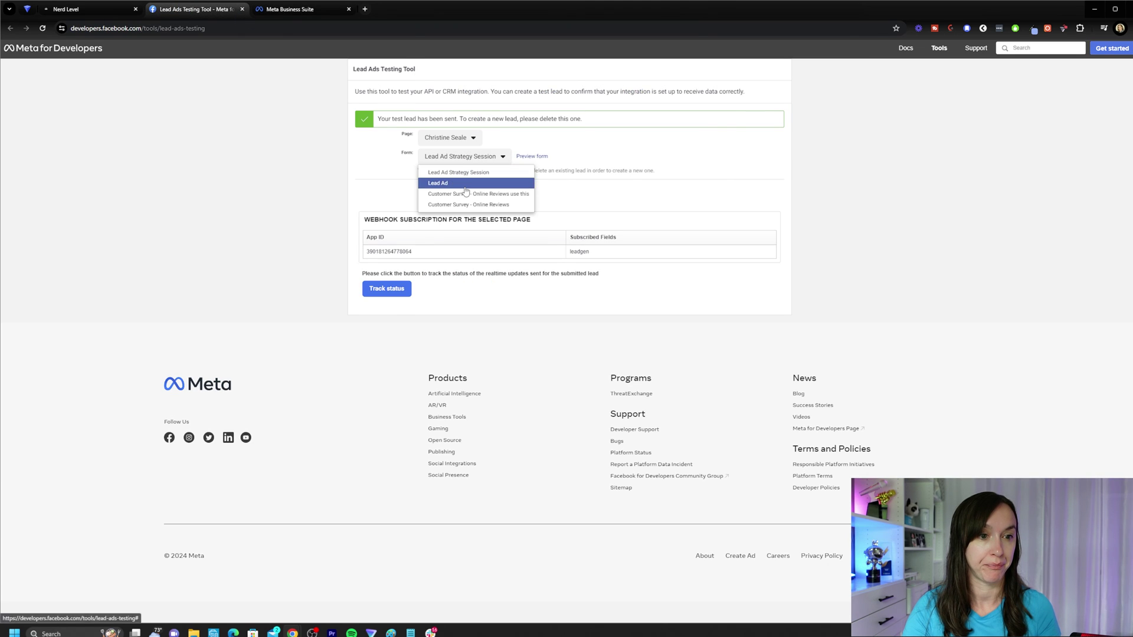
pyautogui.click(468, 185)
pyautogui.click(446, 177)
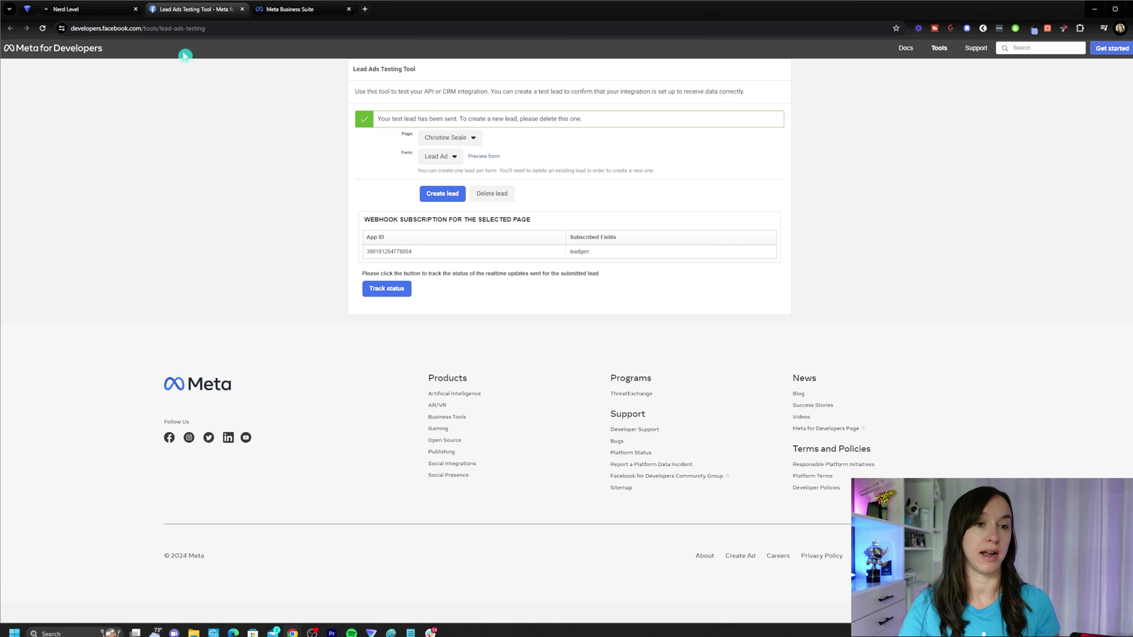
pyautogui.click(121, 11)
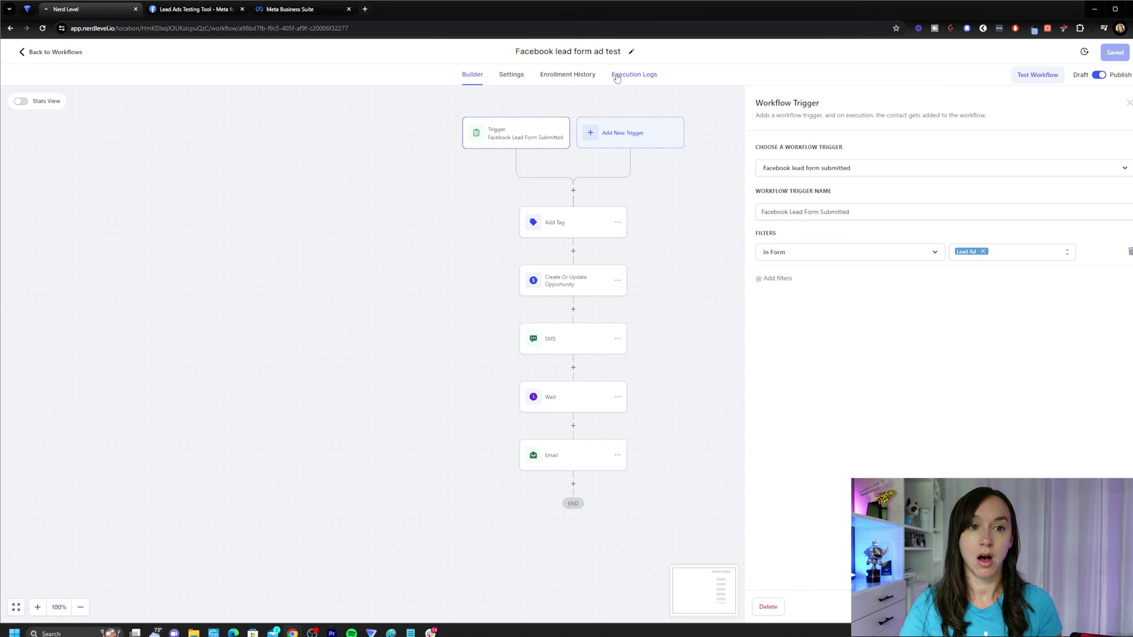
pyautogui.click(648, 78)
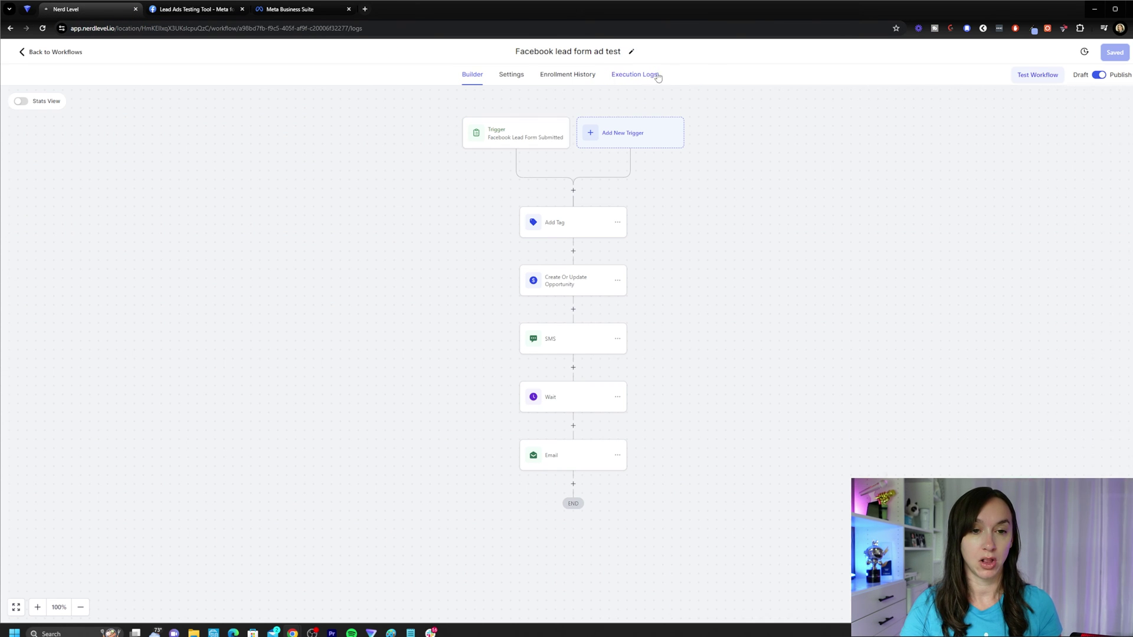
pyautogui.click(576, 78)
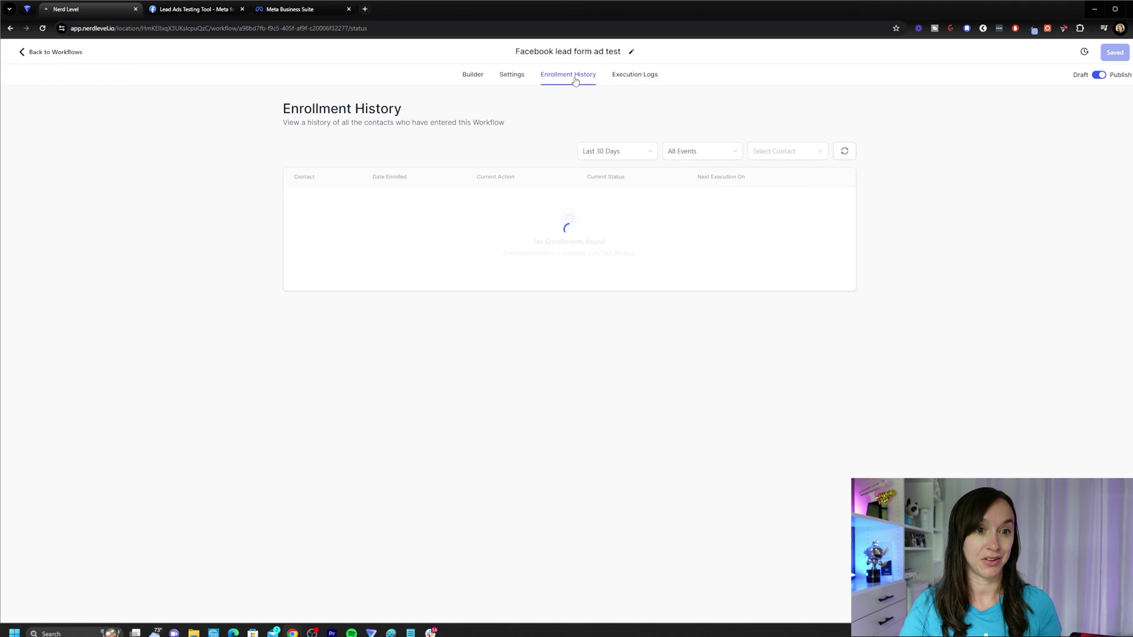
pyautogui.click(505, 77)
pyautogui.click(471, 76)
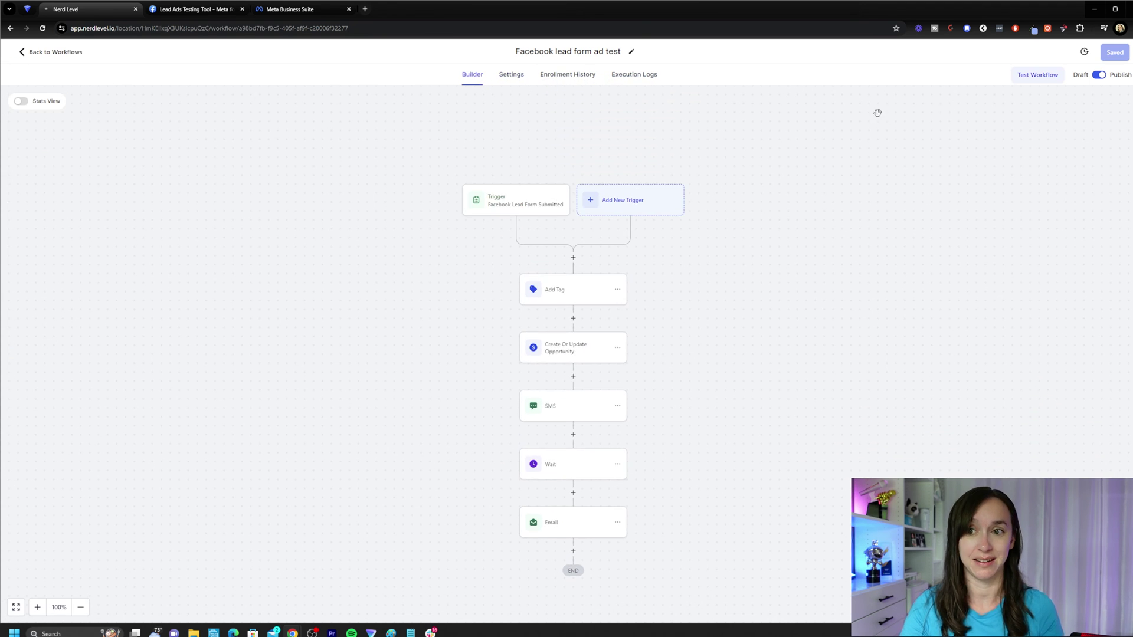
pyautogui.click(42, 28)
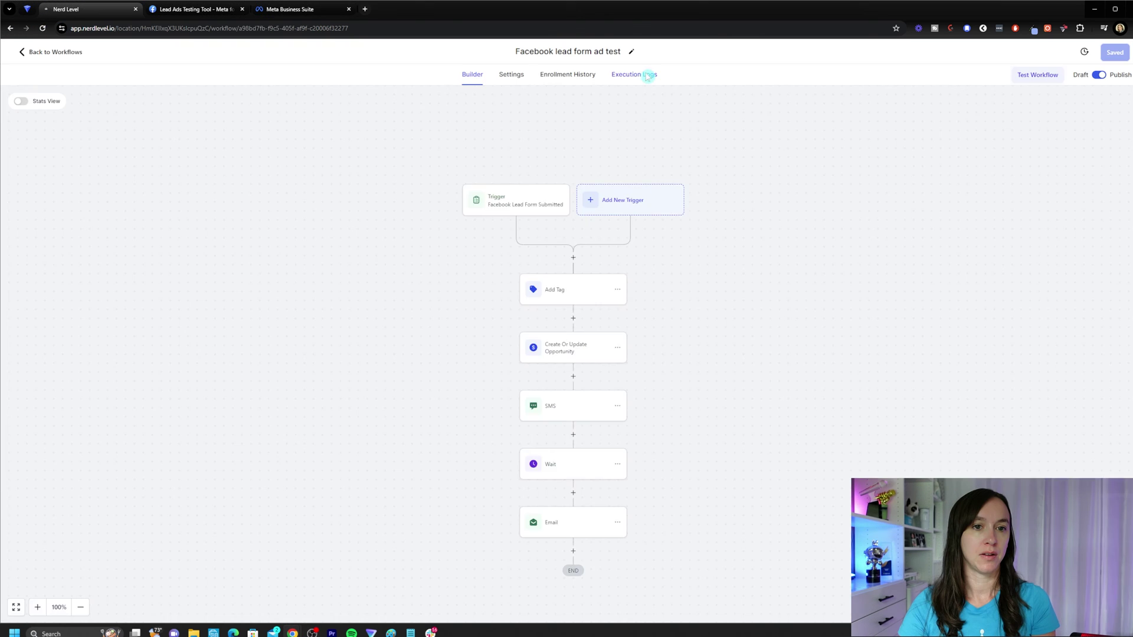
pyautogui.click(635, 75)
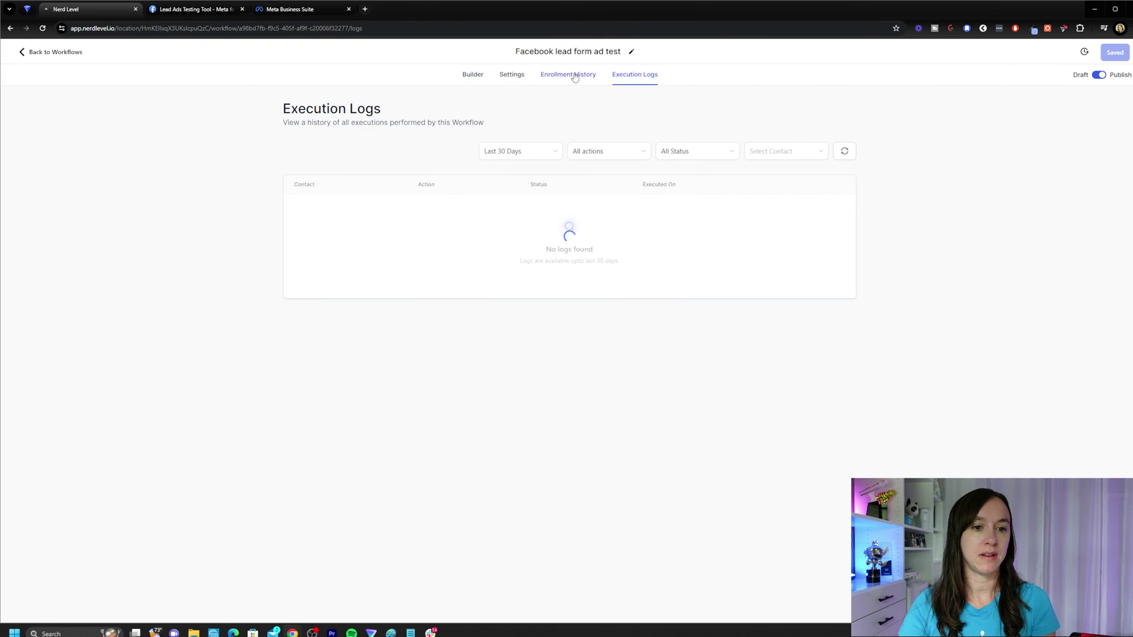
pyautogui.click(574, 76)
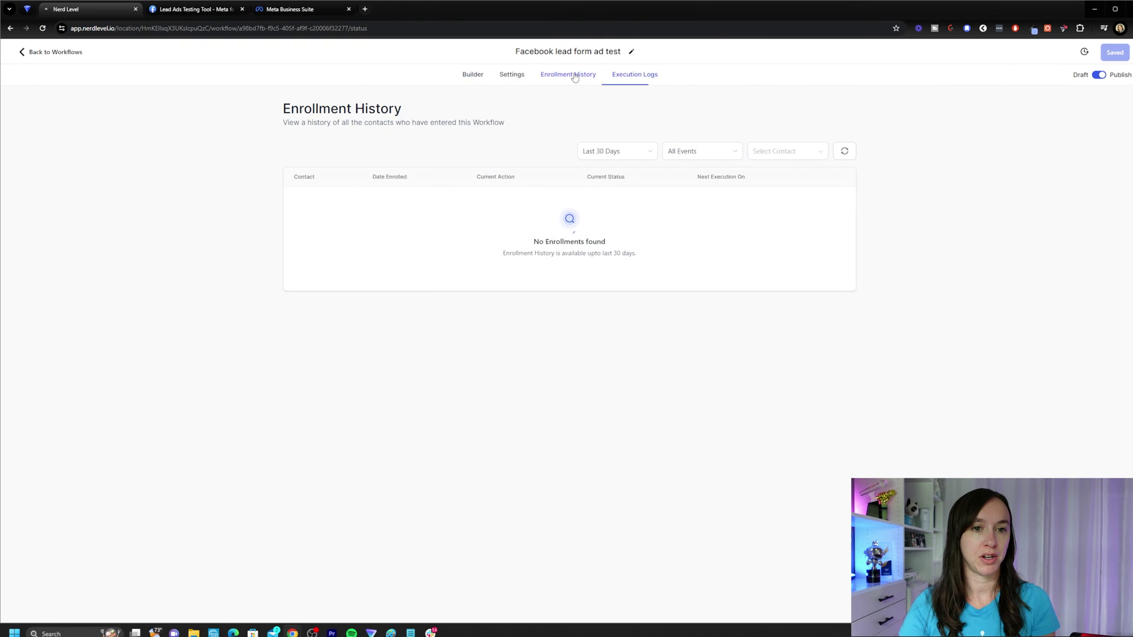
pyautogui.click(469, 78)
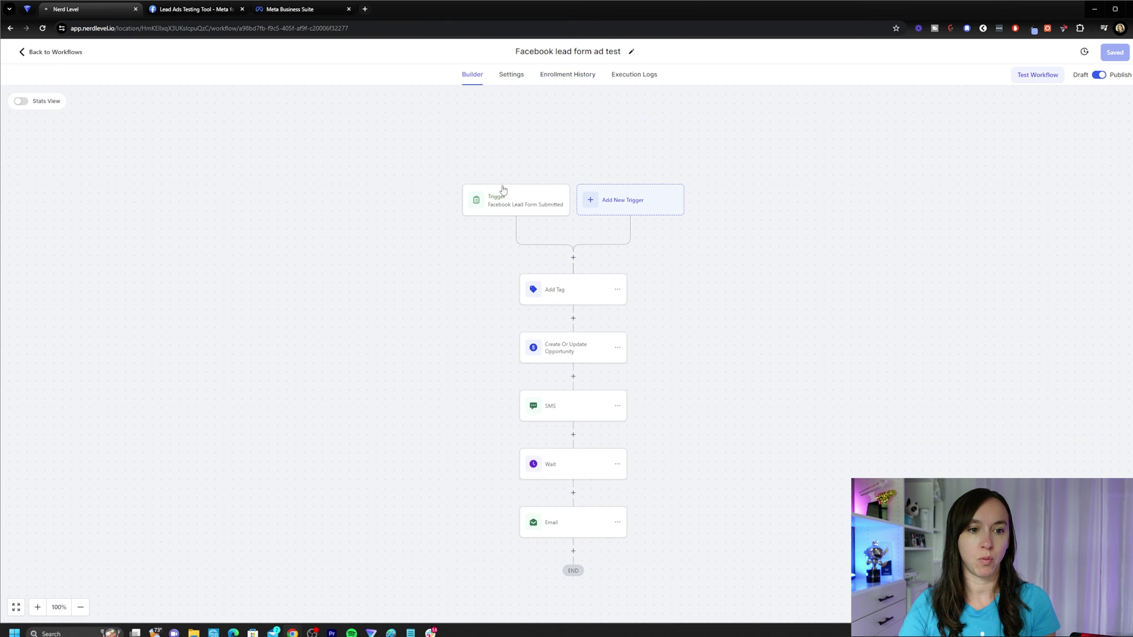